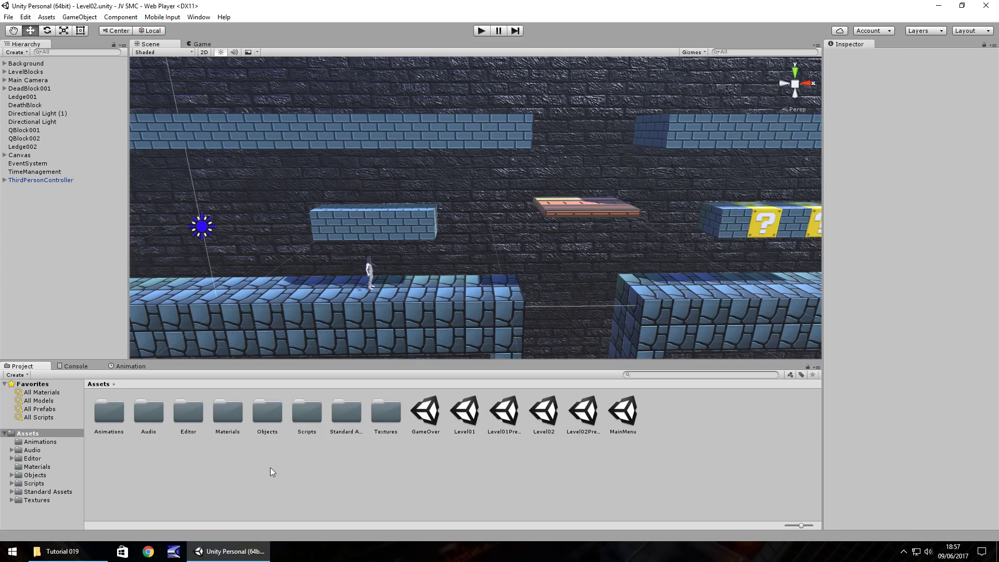
Step: Import the green spotted Mushroom002 texture from File Explorer into the Textures folder
double_click(376, 420)
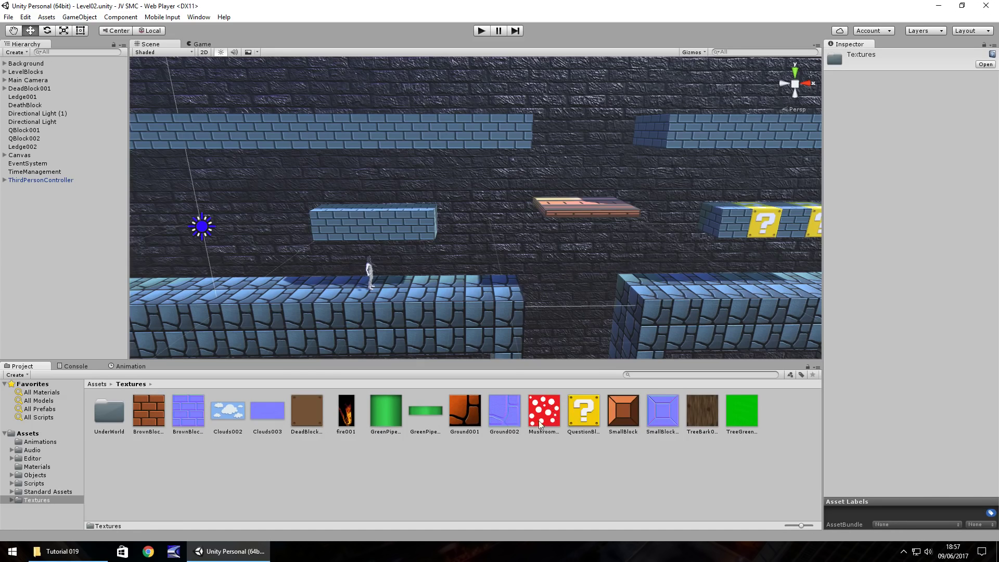
click(62, 551)
drag(107, 102, 465, 462)
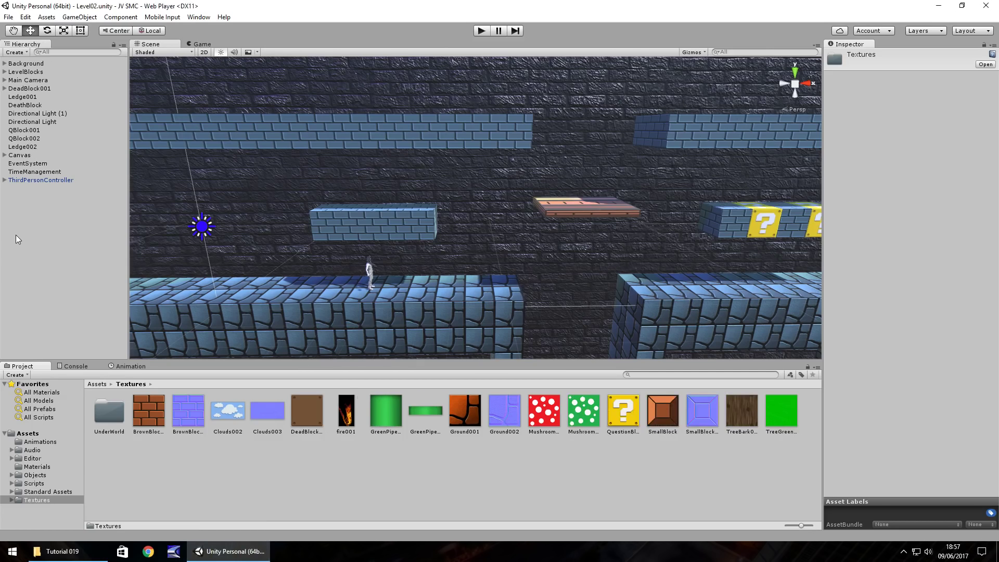
Step: Expand Canvas and select its score Text element
click(4, 155)
click(25, 156)
click(25, 163)
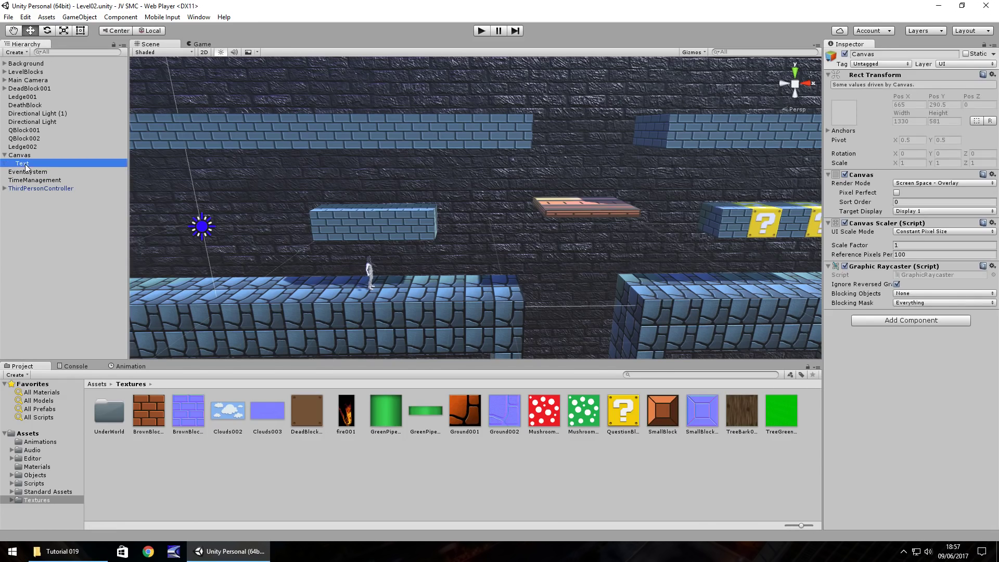
Step: Test-play Level02, then stop play mode
click(482, 31)
click(479, 31)
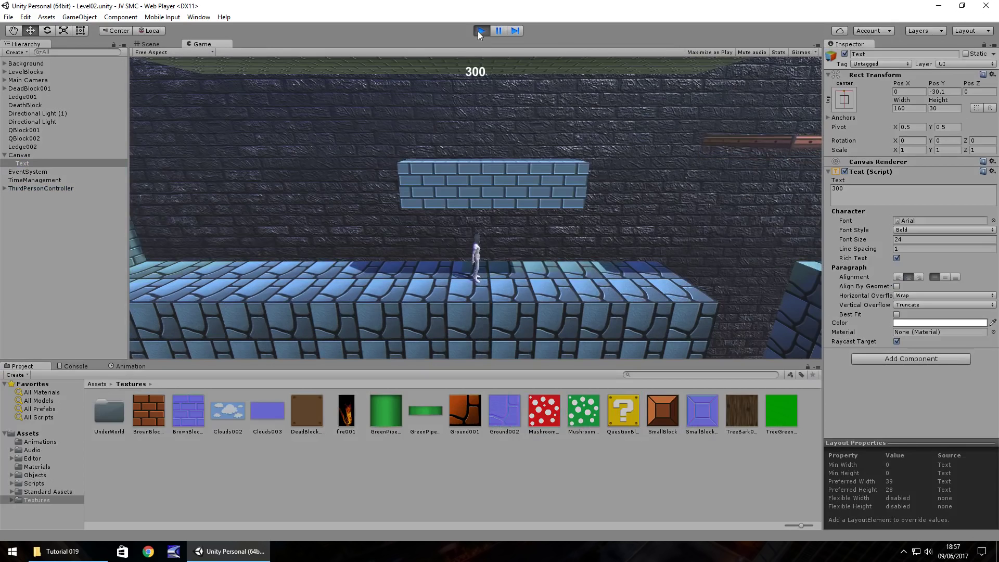
click(480, 32)
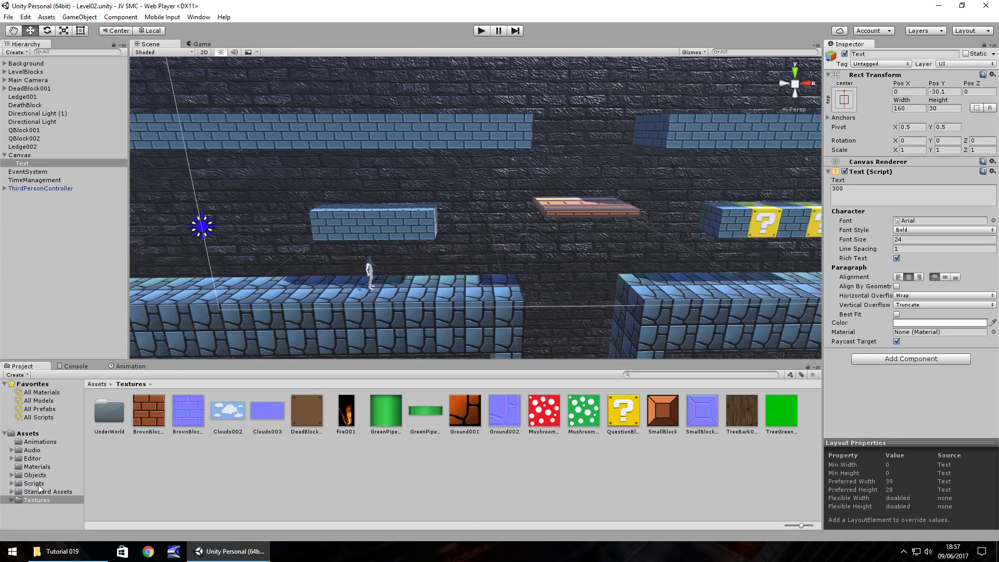
Step: Open Level01 and select the LivesDisplay and LifeTag texts under Canvas
click(28, 437)
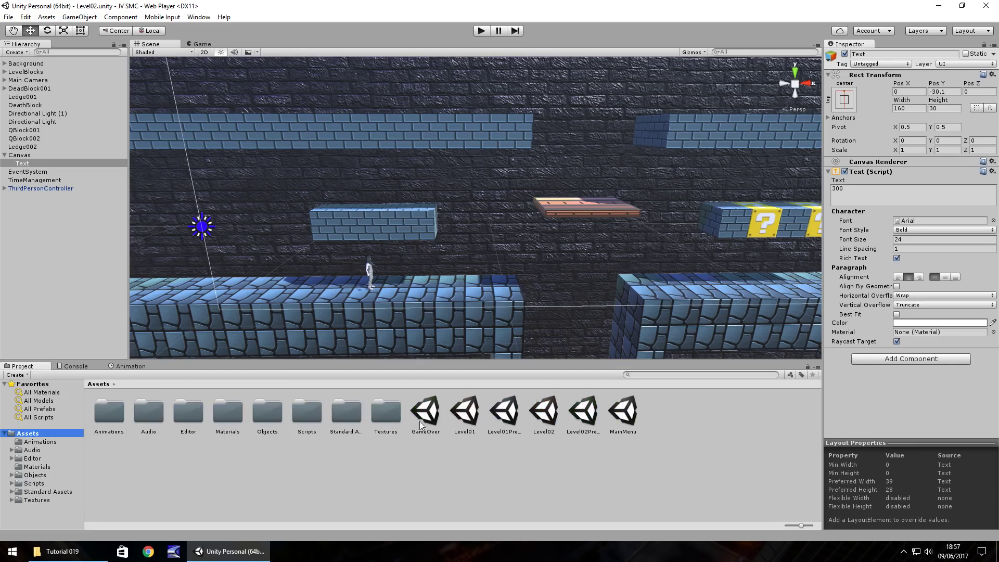
double_click(473, 410)
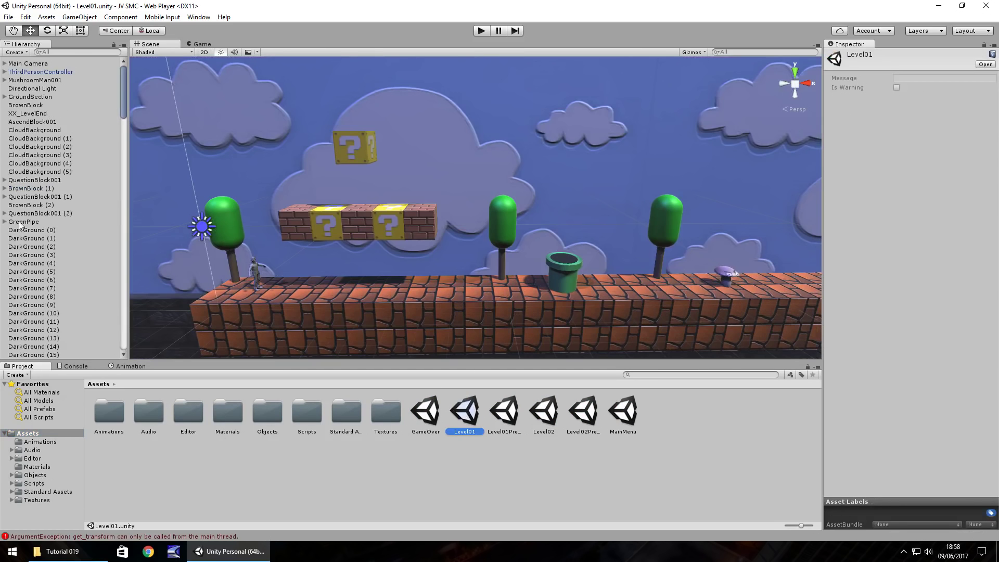
scroll(124, 154, down, 10)
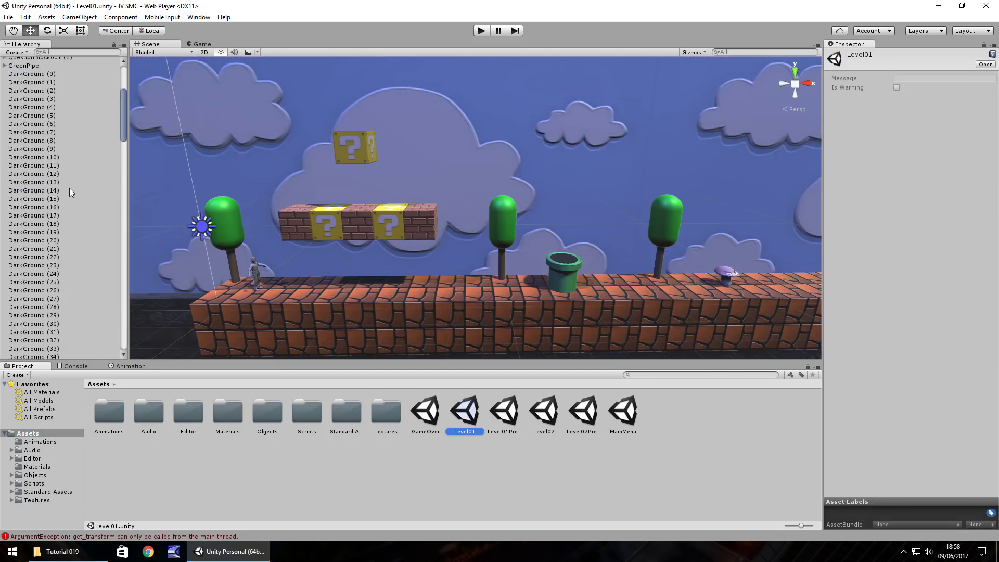
click(59, 52)
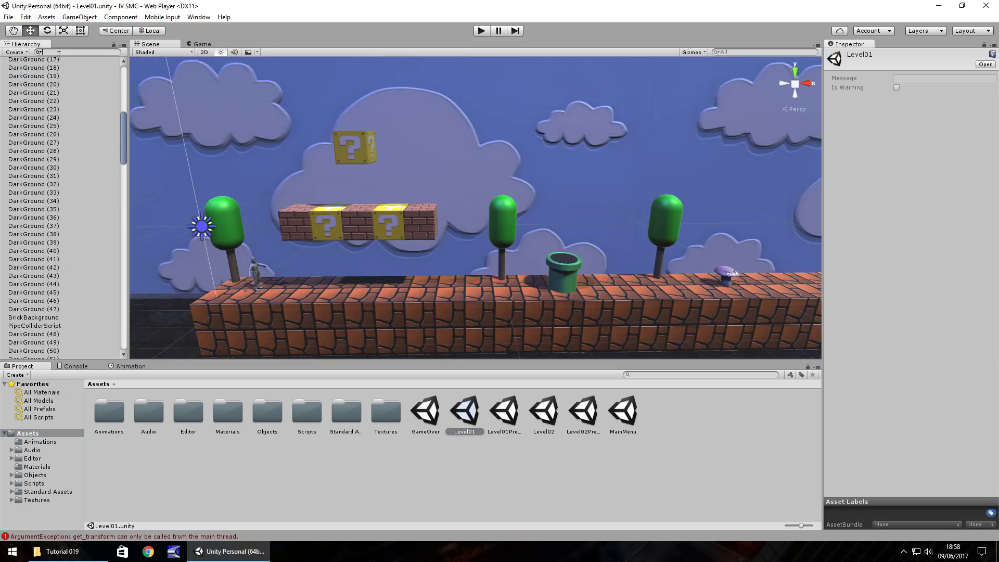
text(canv)
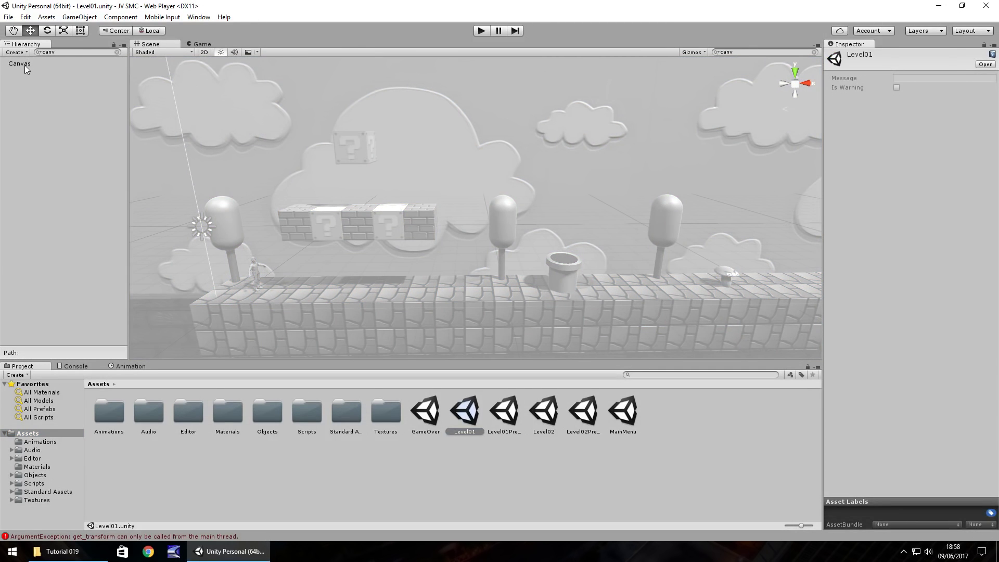
click(24, 65)
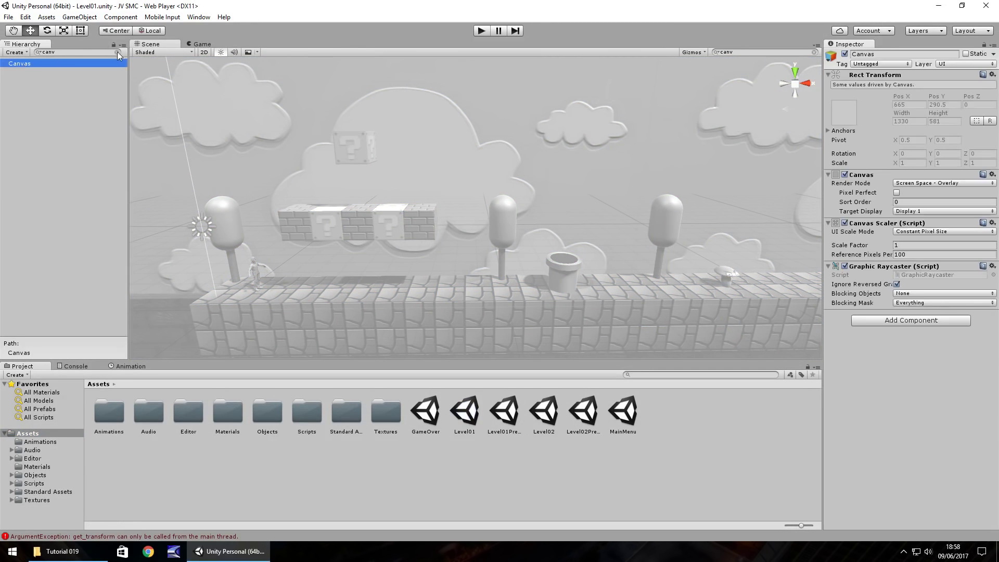
click(117, 52)
click(4, 200)
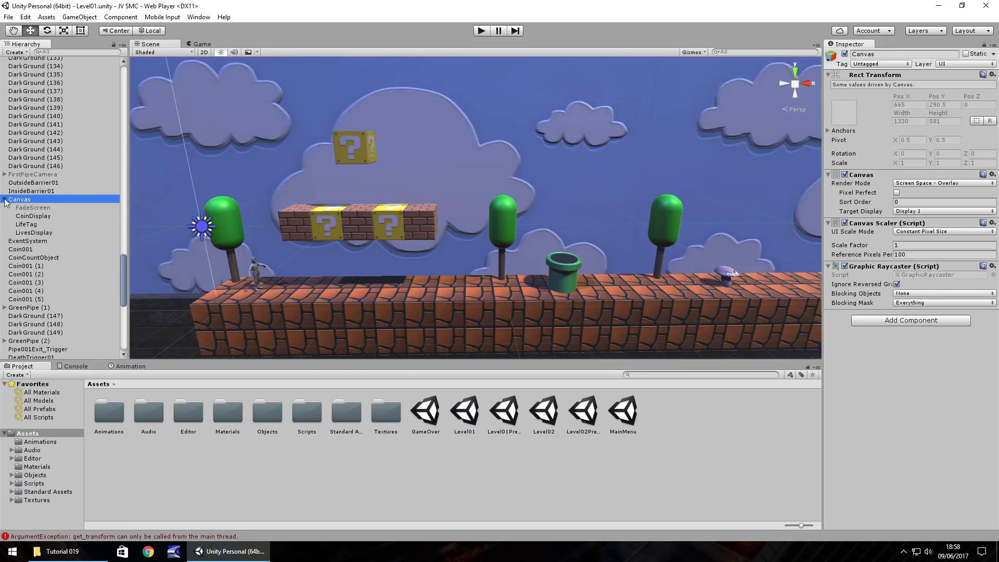
click(38, 233)
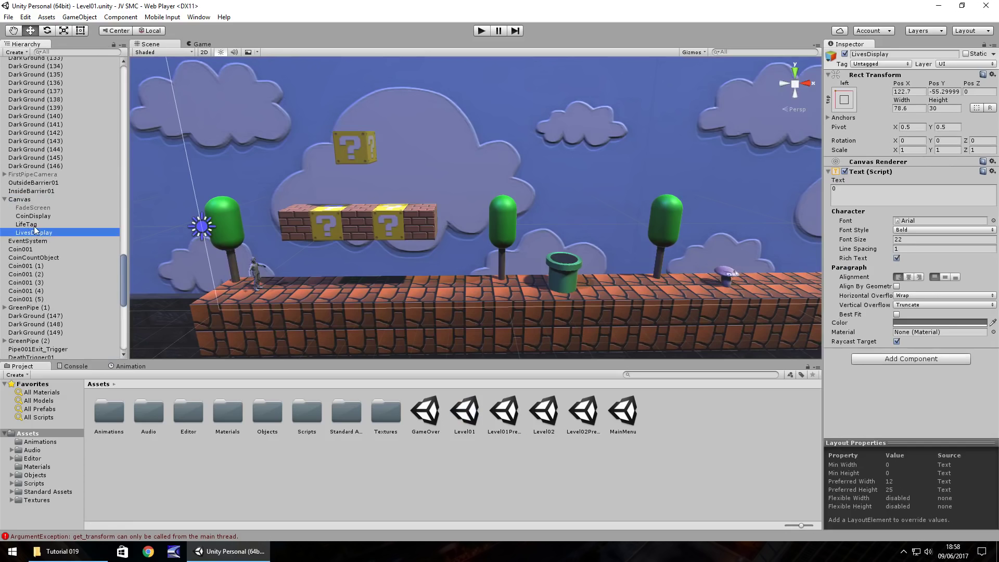
ctrl+click(33, 224)
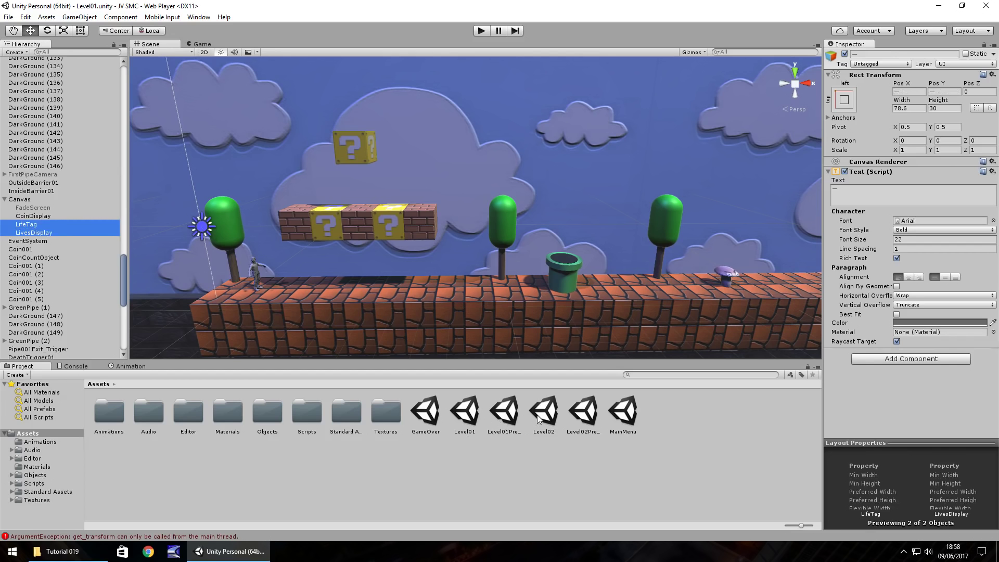
Step: Open Level02, paste LifeTag and LivesDisplay, and place them under Canvas
double_click(550, 413)
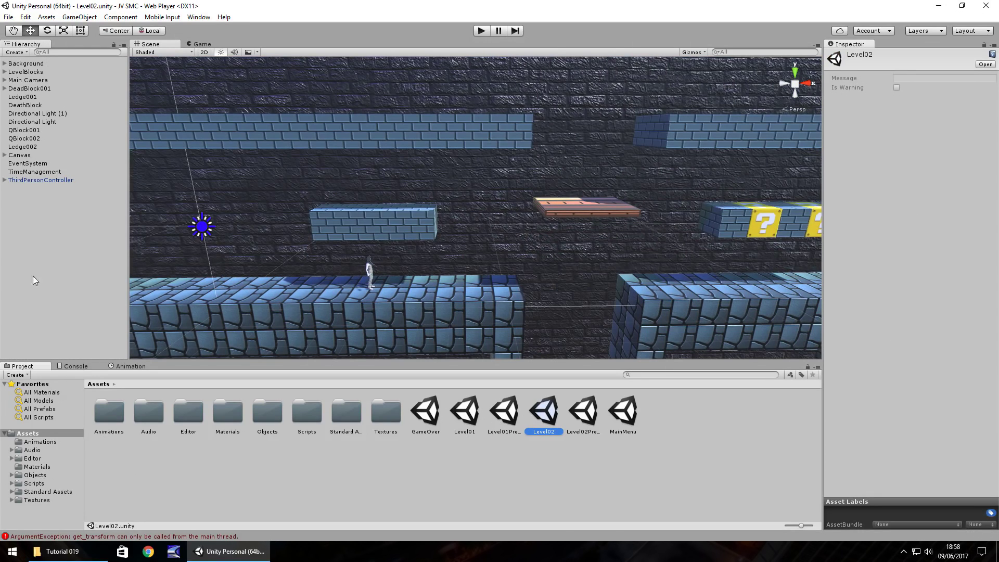
click(60, 224)
key(ctrl+v)
drag(29, 190, 25, 157)
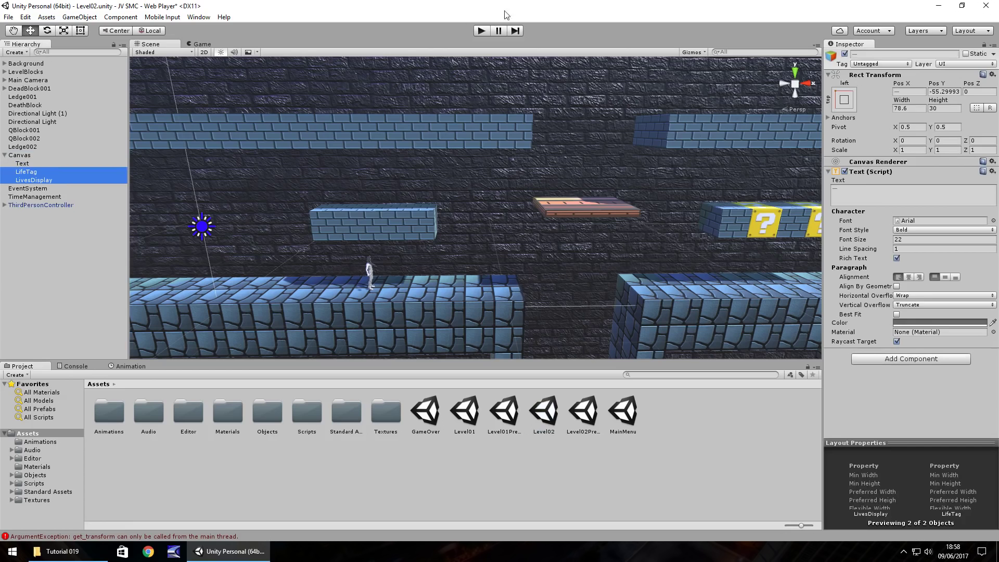
Step: Frame the LifeTag text and test-play Level02 to check the lives display
double_click(25, 173)
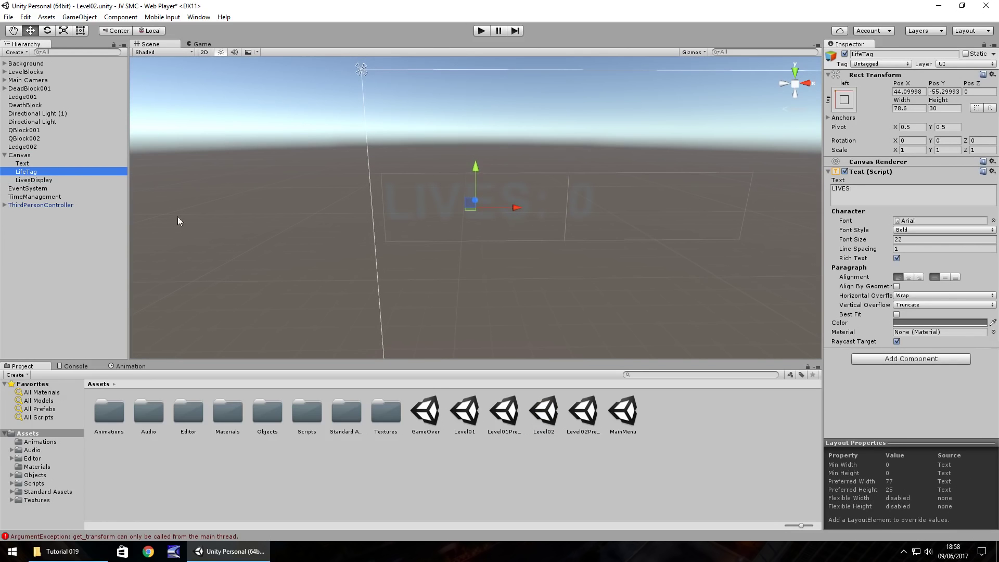
click(481, 31)
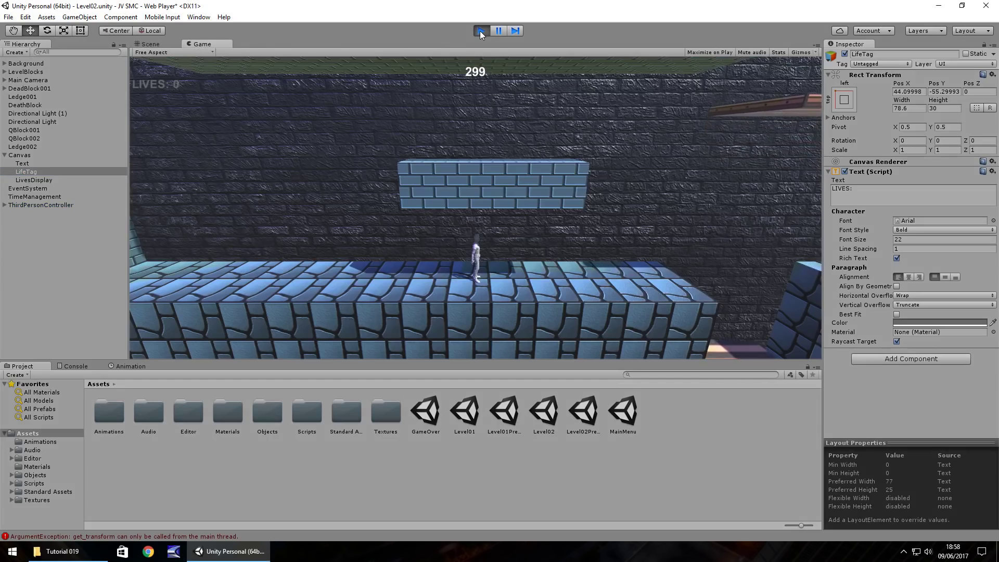
click(479, 30)
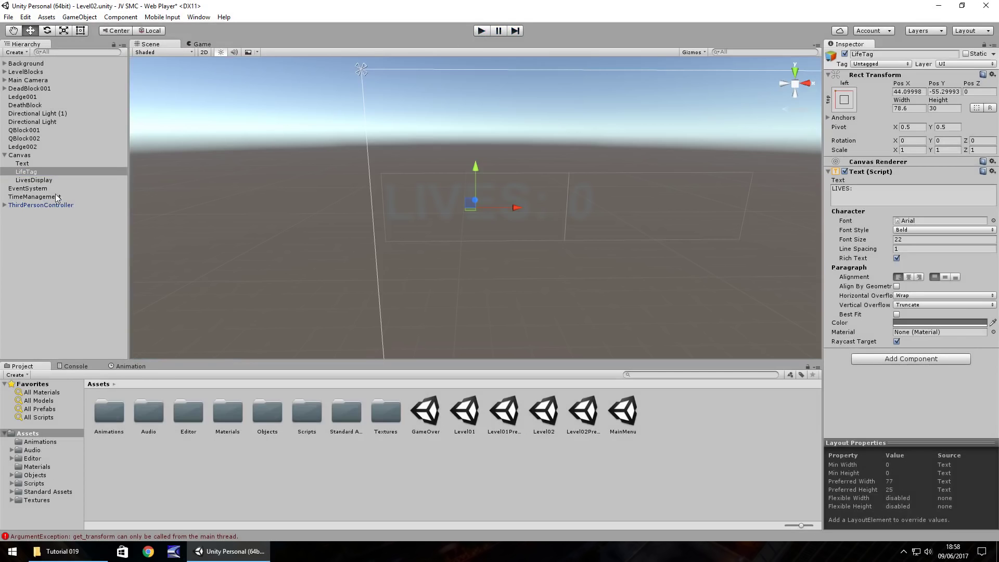
Step: Set the Text Color of LifeTag and LivesDisplay to white (FFFFFF)
ctrl+click(38, 181)
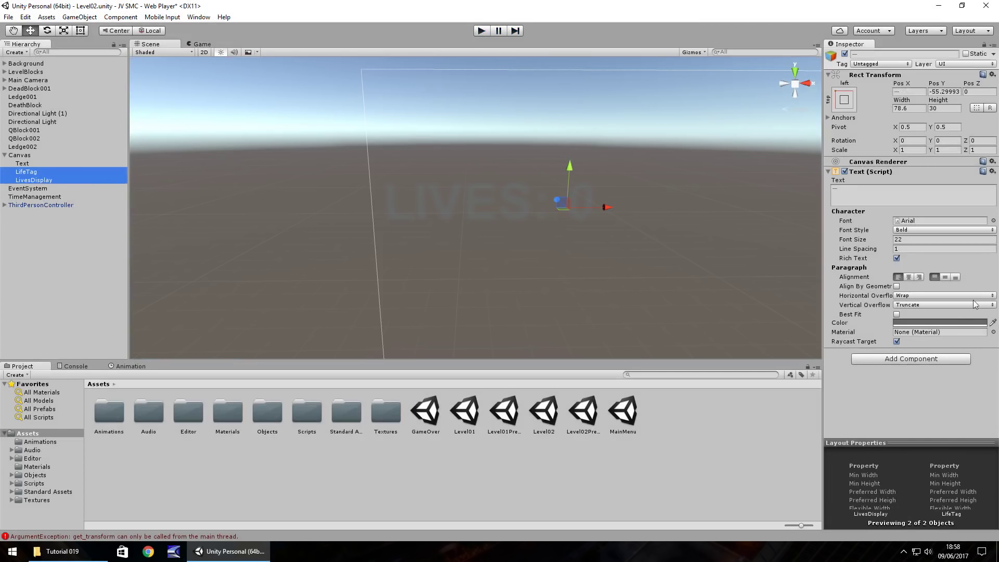
click(942, 322)
drag(61, 86, 20, 52)
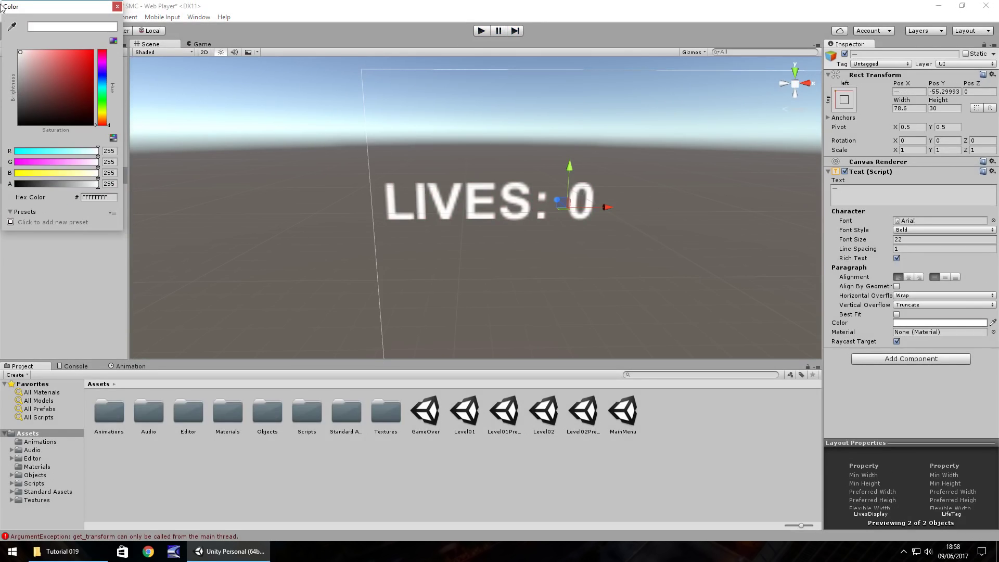
click(117, 6)
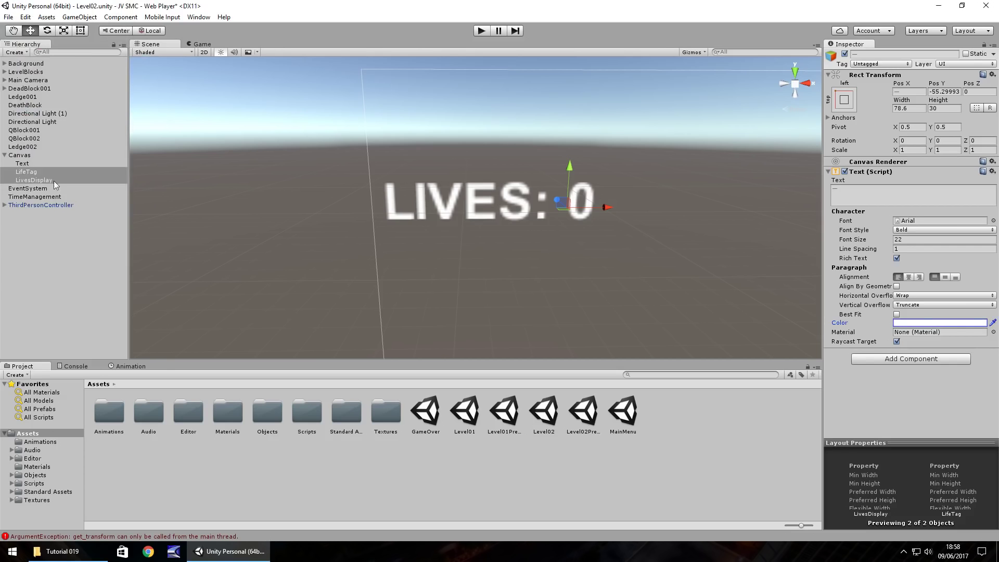
click(61, 251)
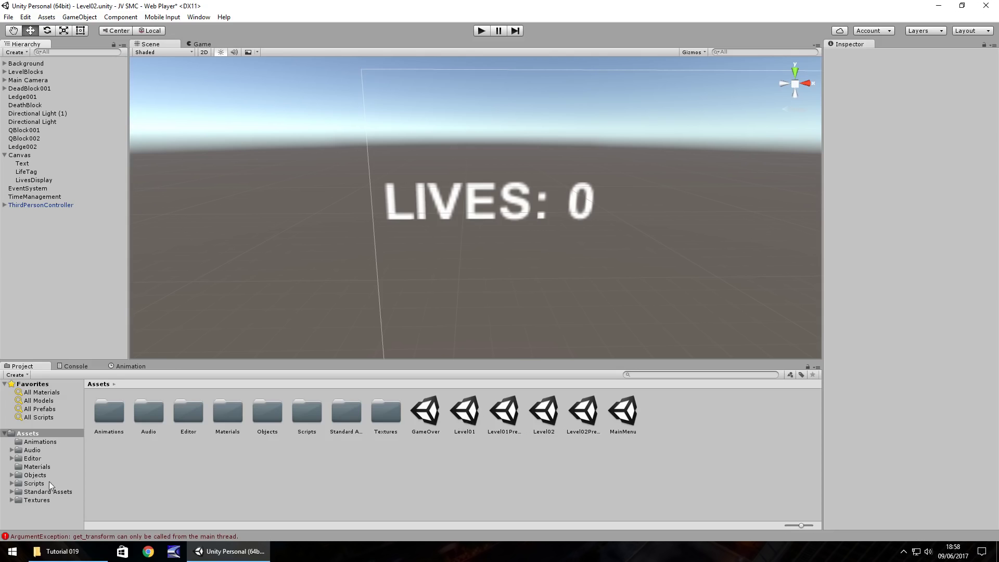
Step: Create an empty object with the GlobalLives script, linked to LivesDisplay
click(33, 484)
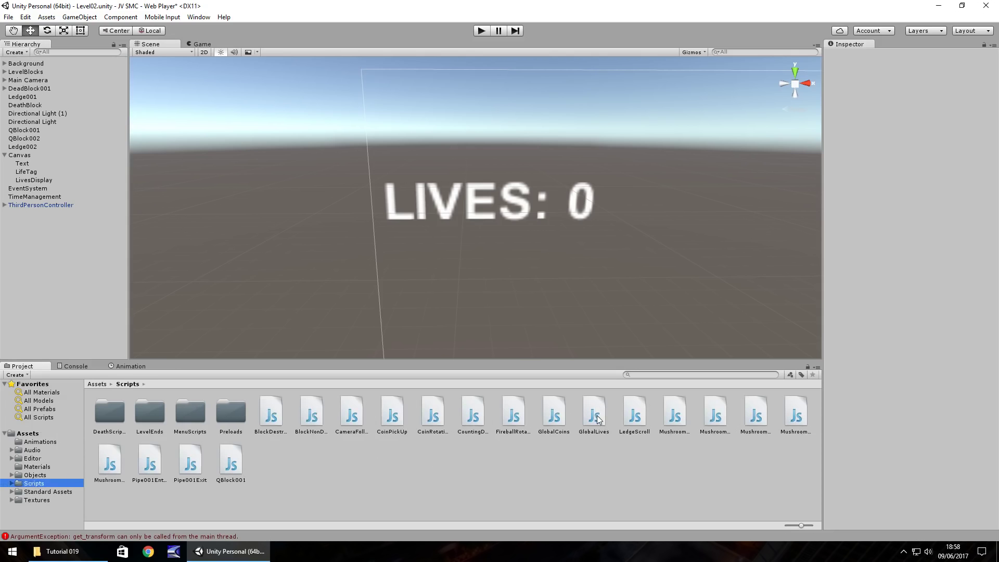
click(85, 18)
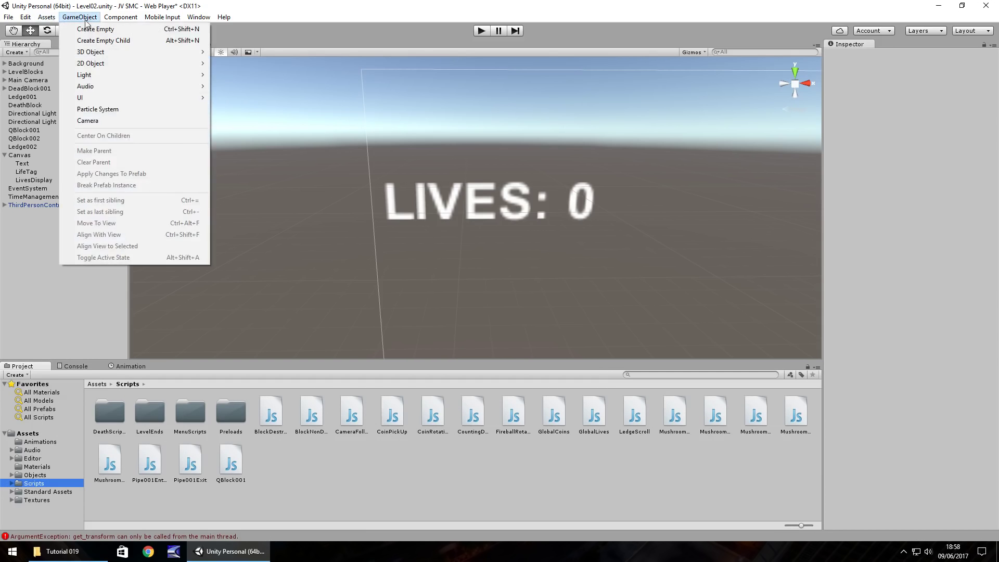
click(86, 30)
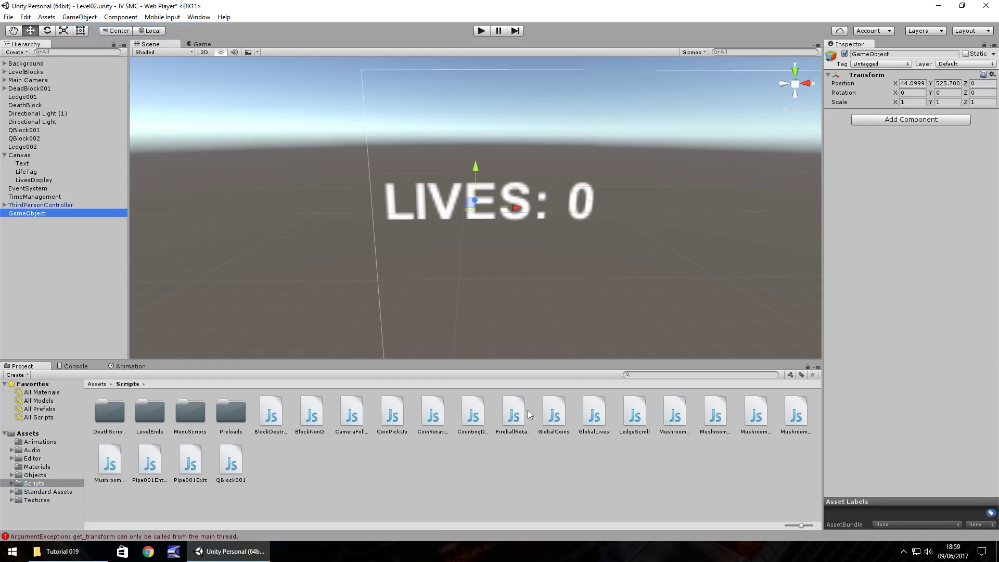
drag(594, 415, 934, 142)
click(23, 183)
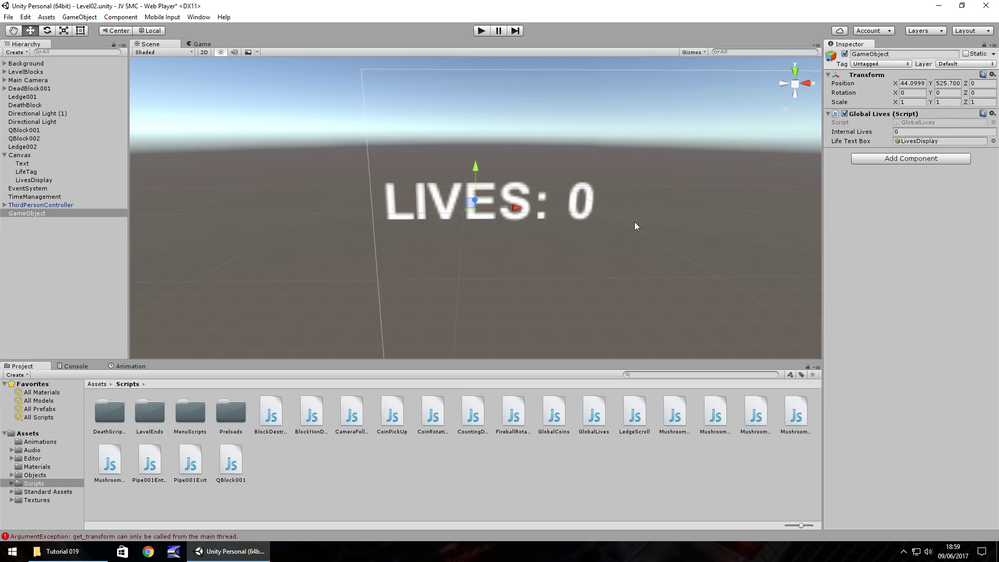
Step: Rename the new object GlobalLife and test-play the level
click(48, 214)
click(48, 214)
text(Glob)
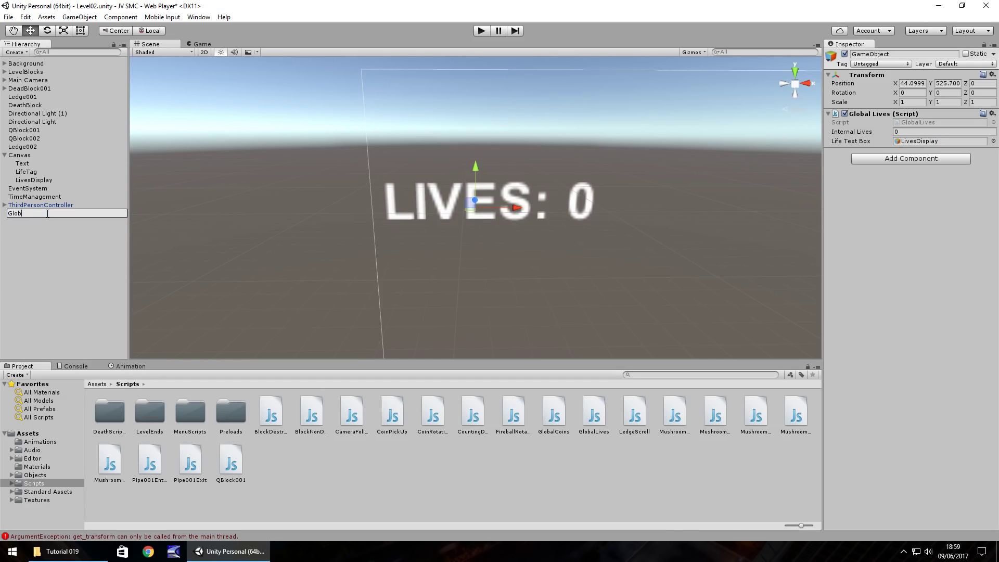
text(al)
text(Life)
key(Return)
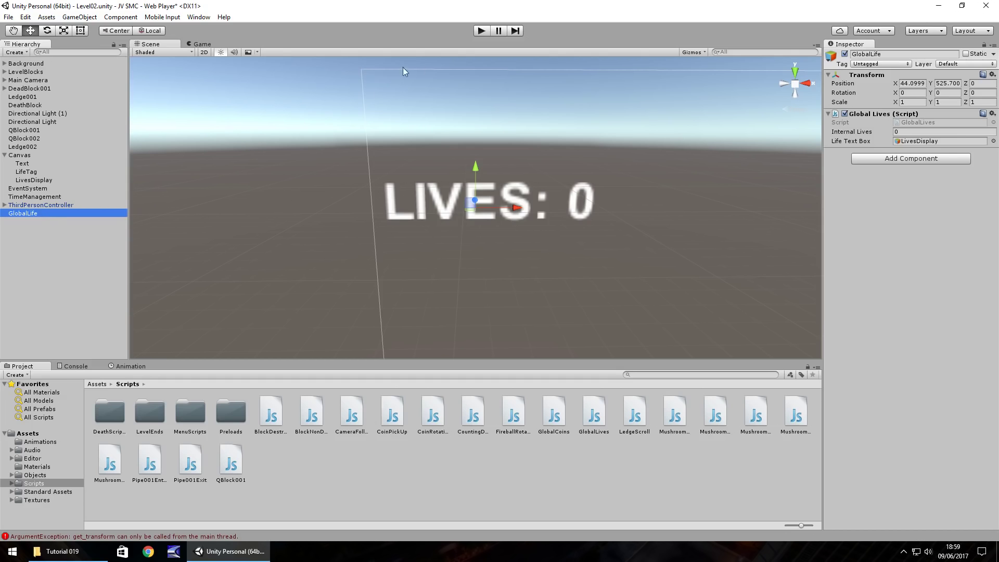
click(484, 33)
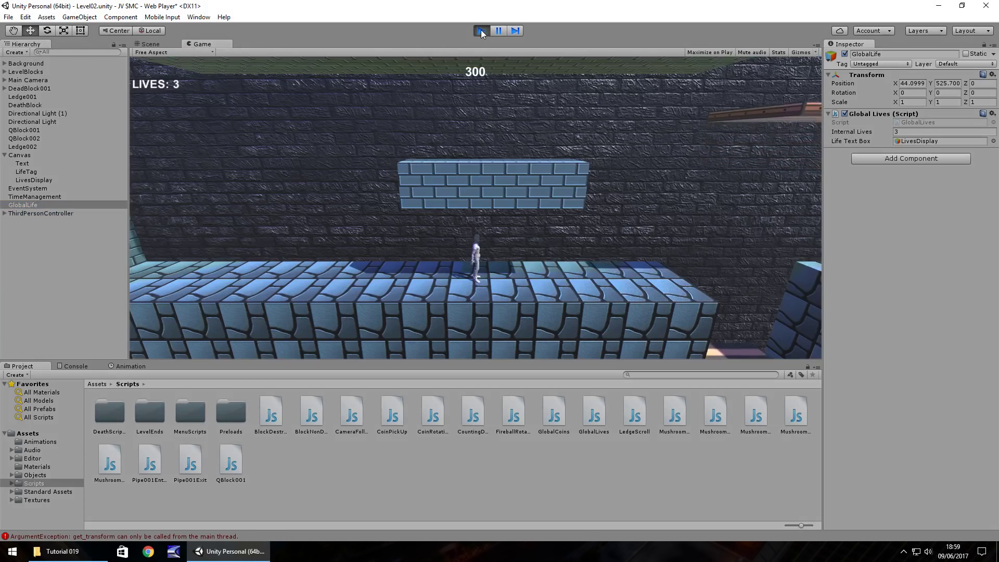
click(481, 30)
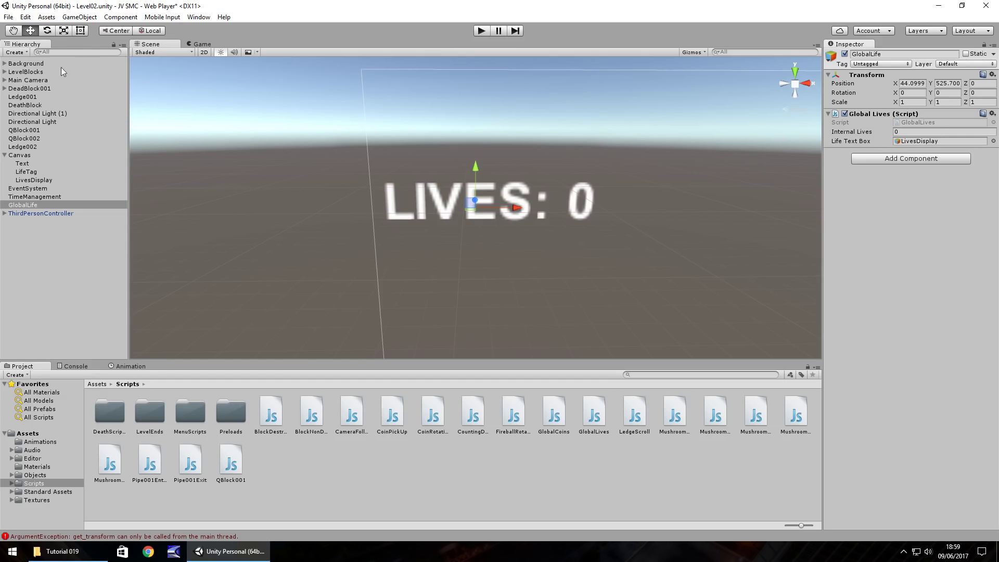
Step: Frame the Main Camera and adjust the view to look along Level02's platforms
double_click(27, 80)
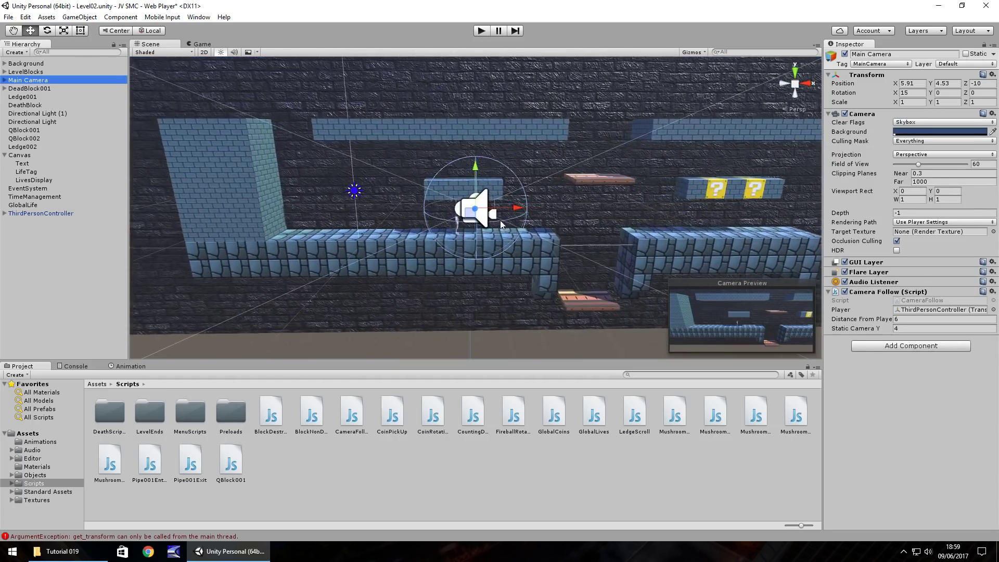
scroll(401, 227, up, 3)
right_drag(455, 239, 400, 248)
scroll(400, 248, up, 2)
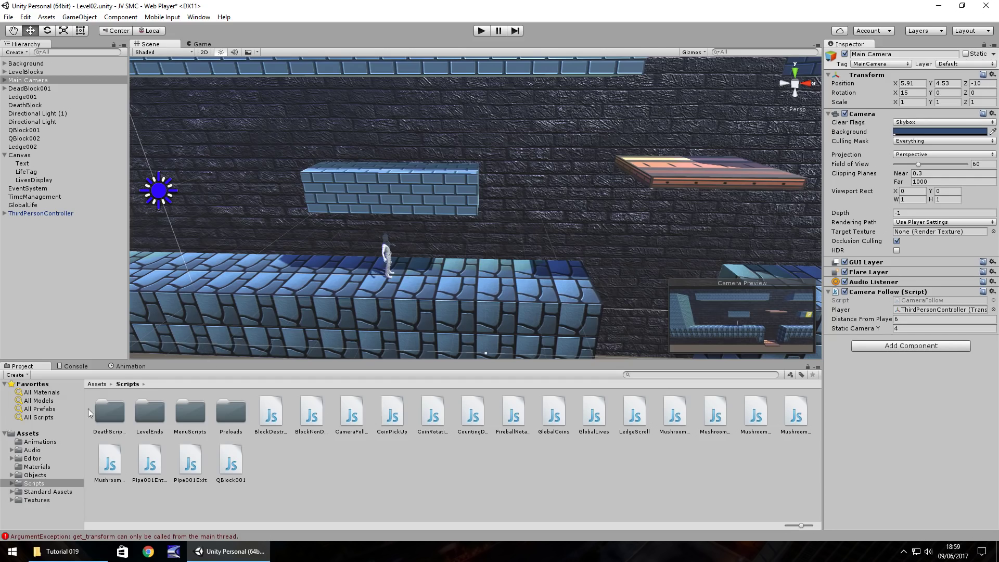
Step: Save Level02, open Level01, and select RedMushroom001 inside the question block
click(29, 434)
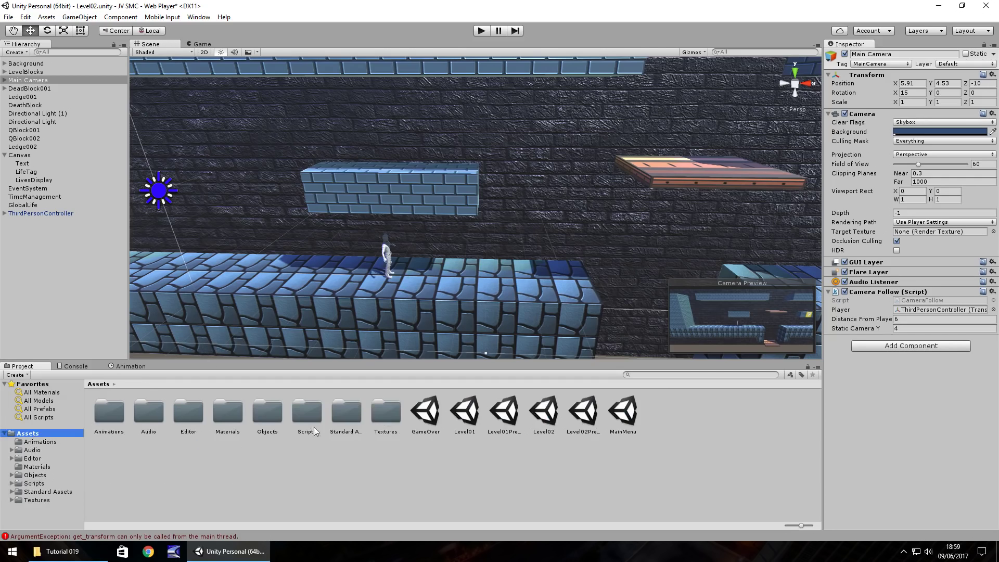
double_click(468, 417)
click(487, 297)
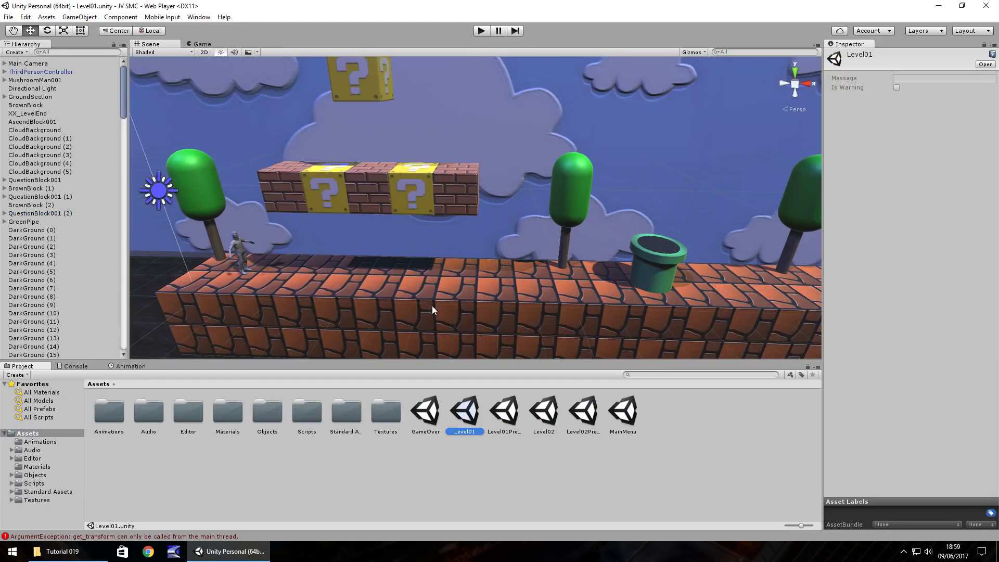
click(326, 191)
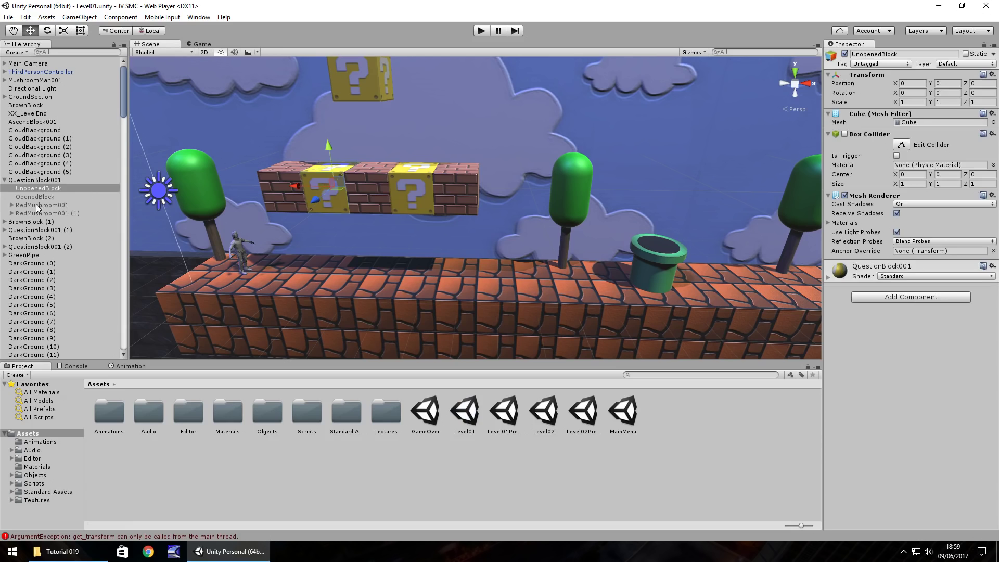
click(58, 205)
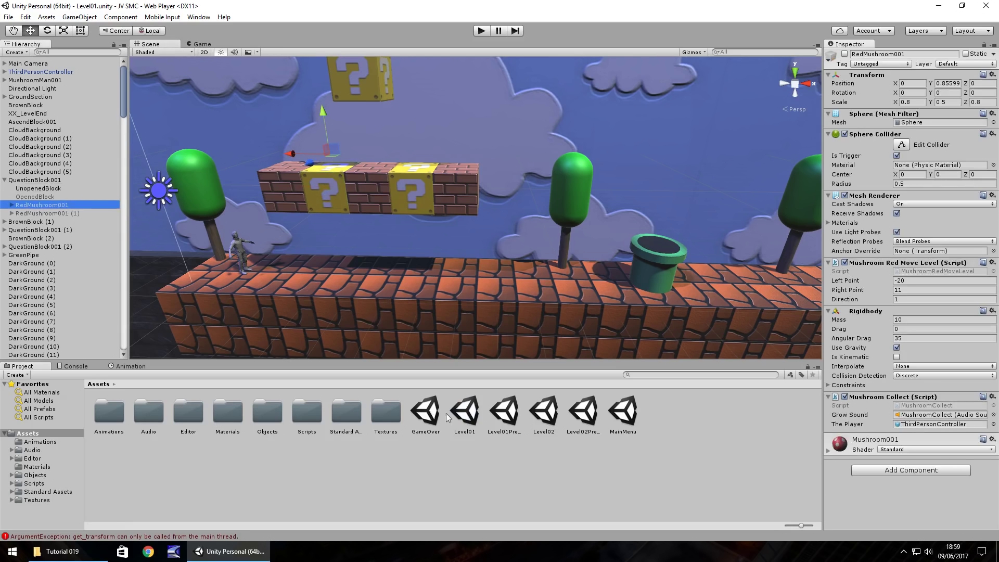
Step: Open Level02, paste the red mushroom, and make it active
double_click(543, 413)
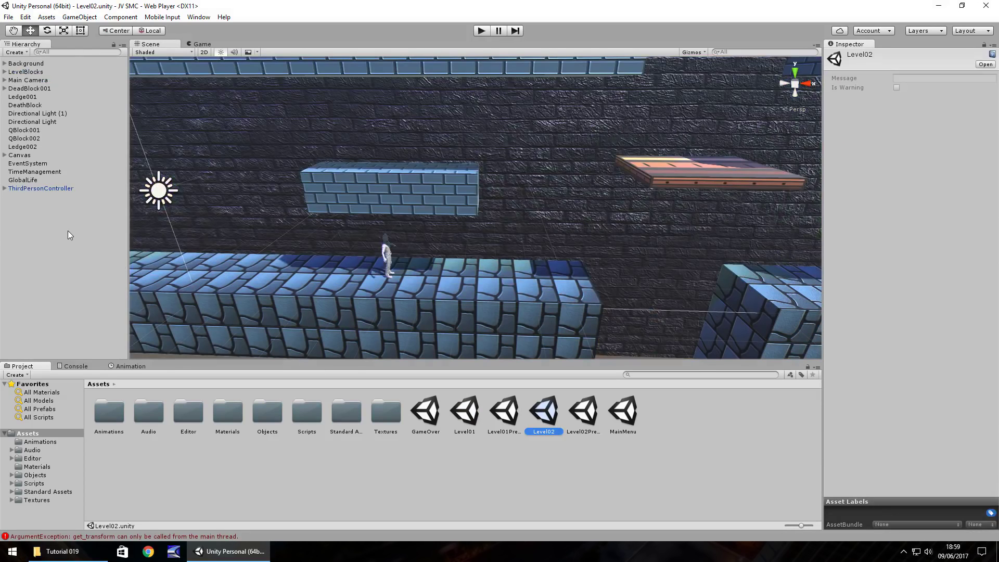
key(ctrl+v)
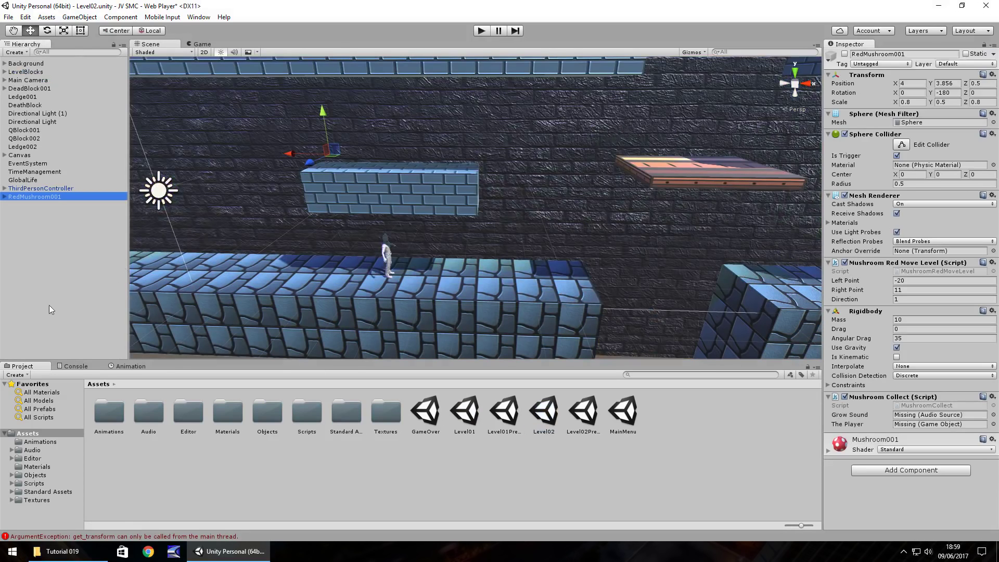
click(845, 54)
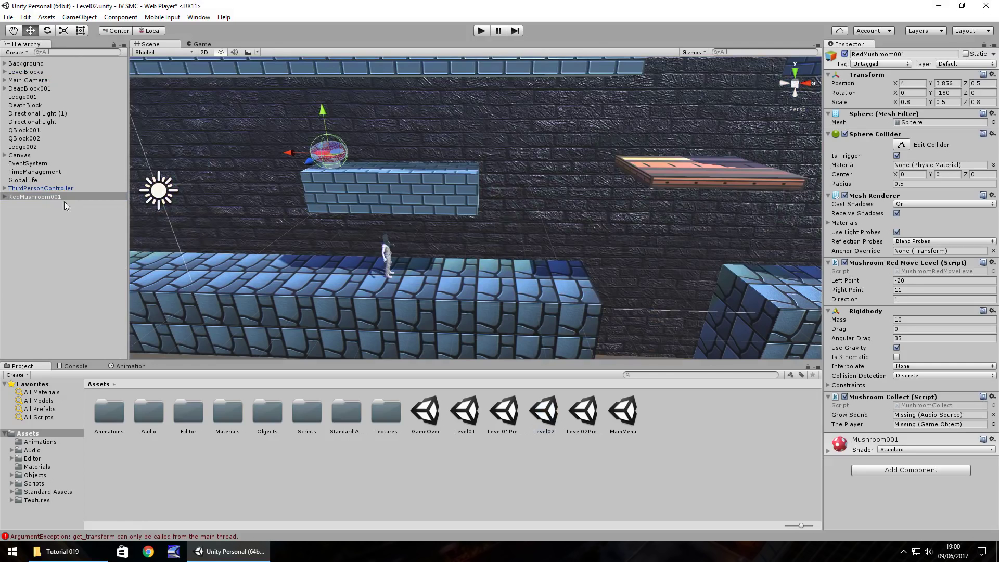
Step: Rename the mushroom GreenMushroom001 and move it onto the floor at X -3.5, Y 0.86
right_click(11, 198)
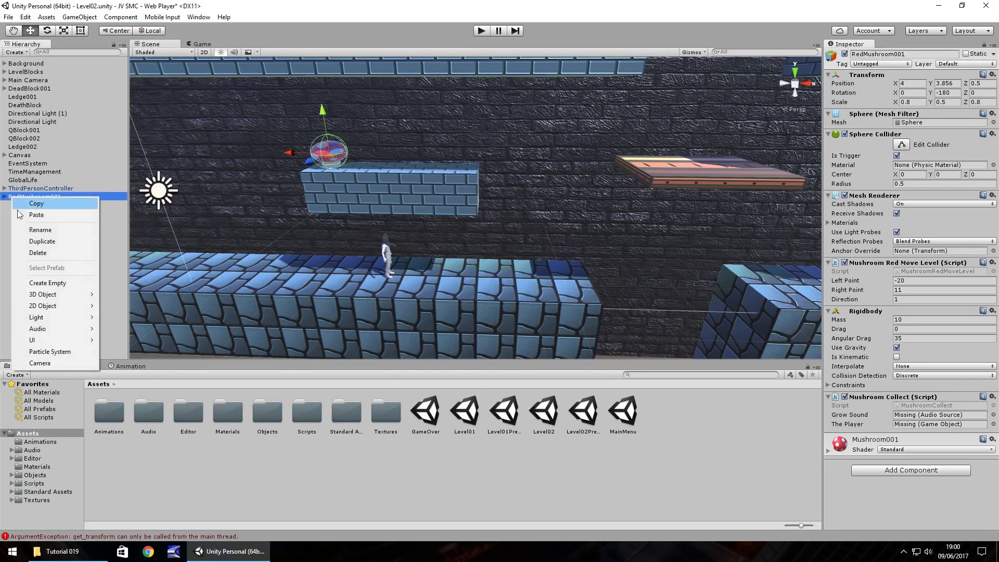
click(41, 230)
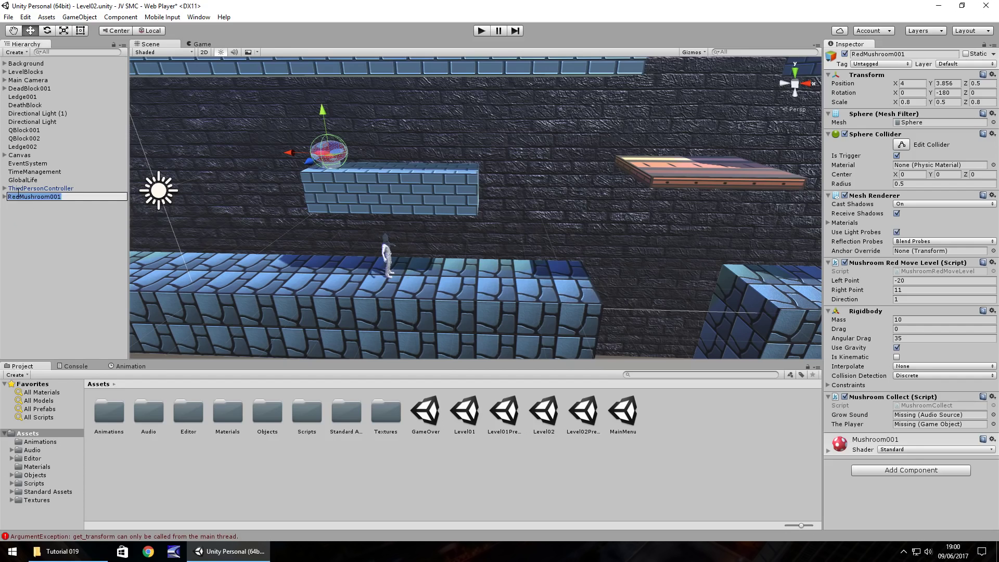
drag(19, 197, 1, 194)
text(Green)
key(Return)
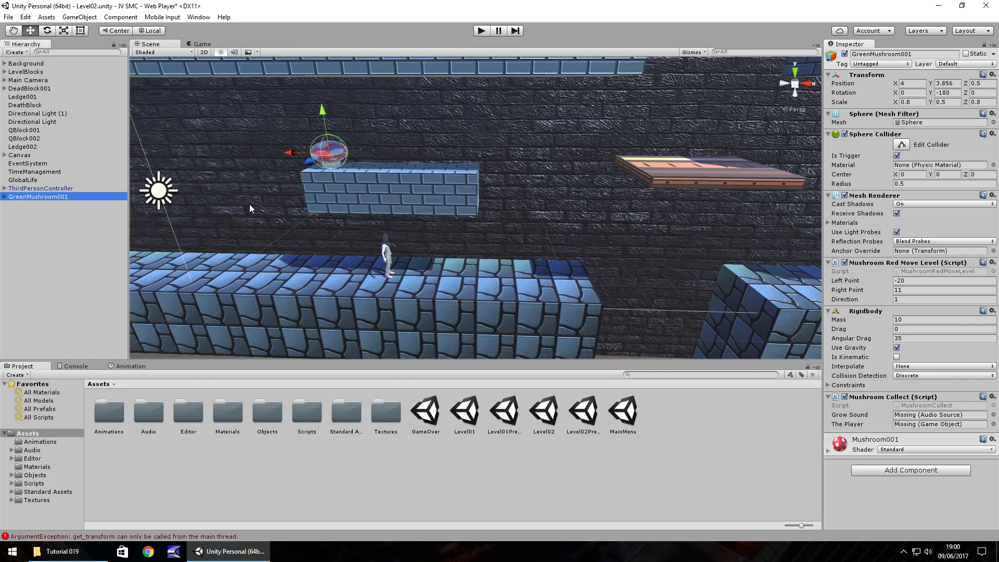
middle_drag(249, 204, 845, 179)
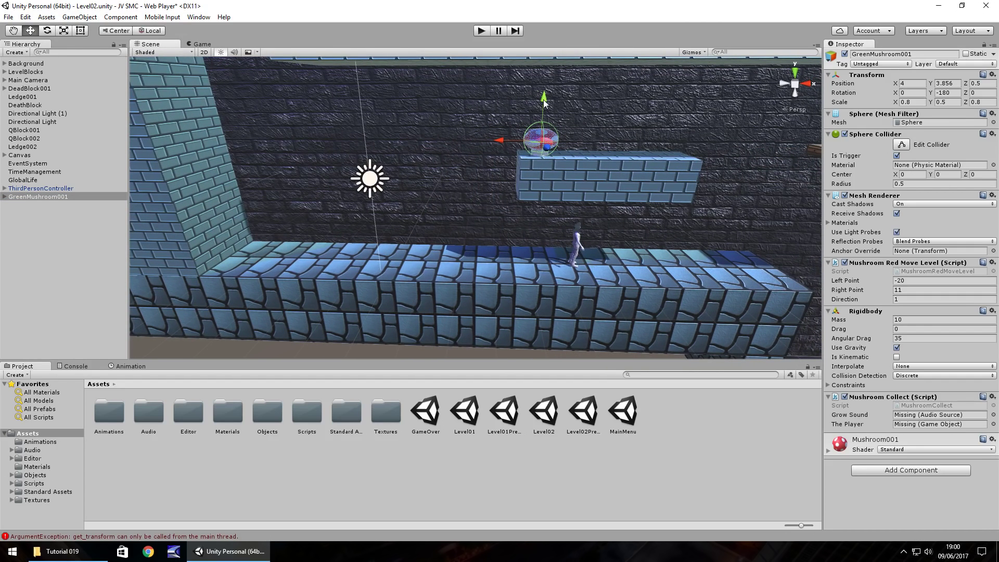
drag(545, 103, 223, 265)
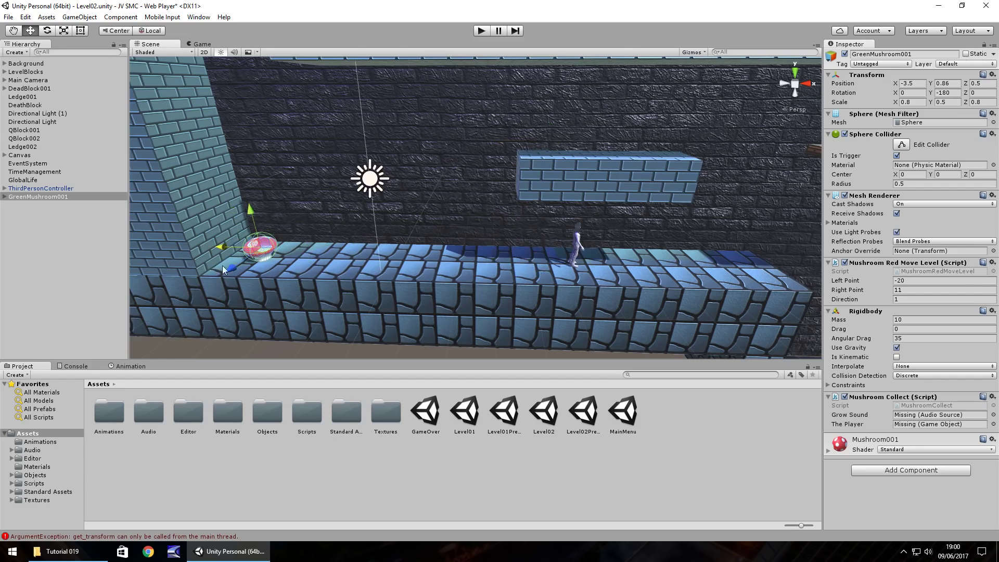
Step: Locate MushroomCollect via the Script field, duplicate it, and name the copy MushroomGreenCollect
click(916, 405)
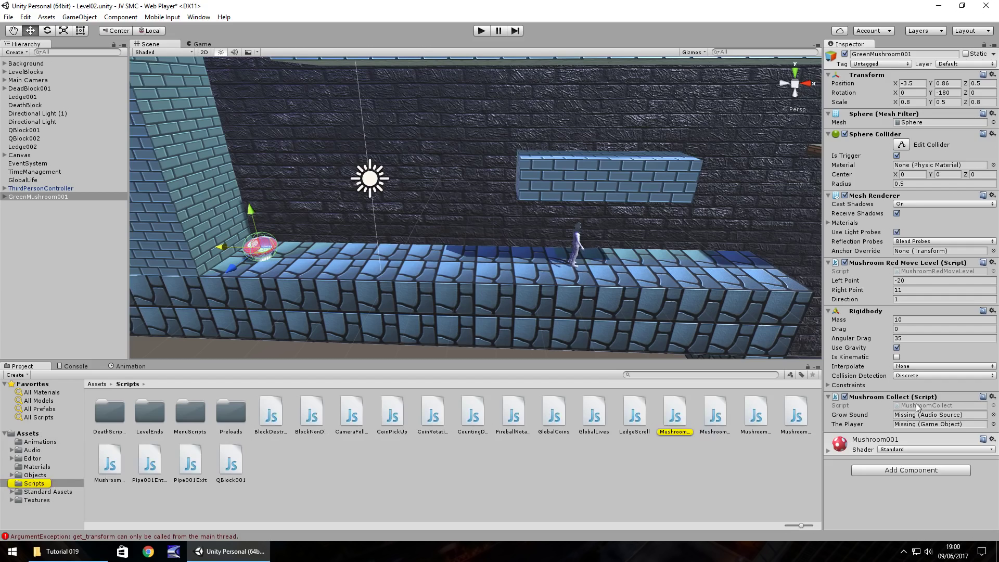
click(673, 424)
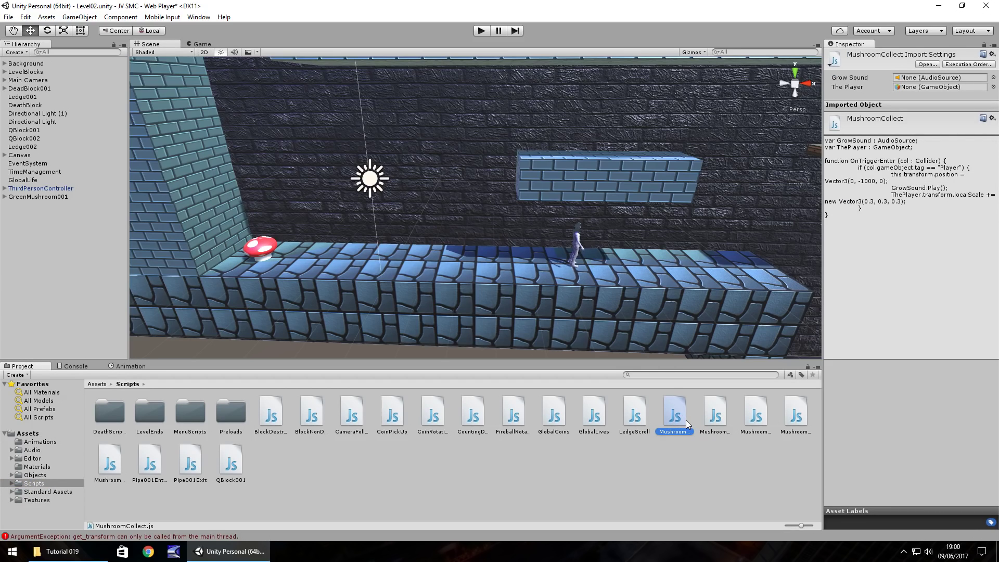
key(ctrl+d)
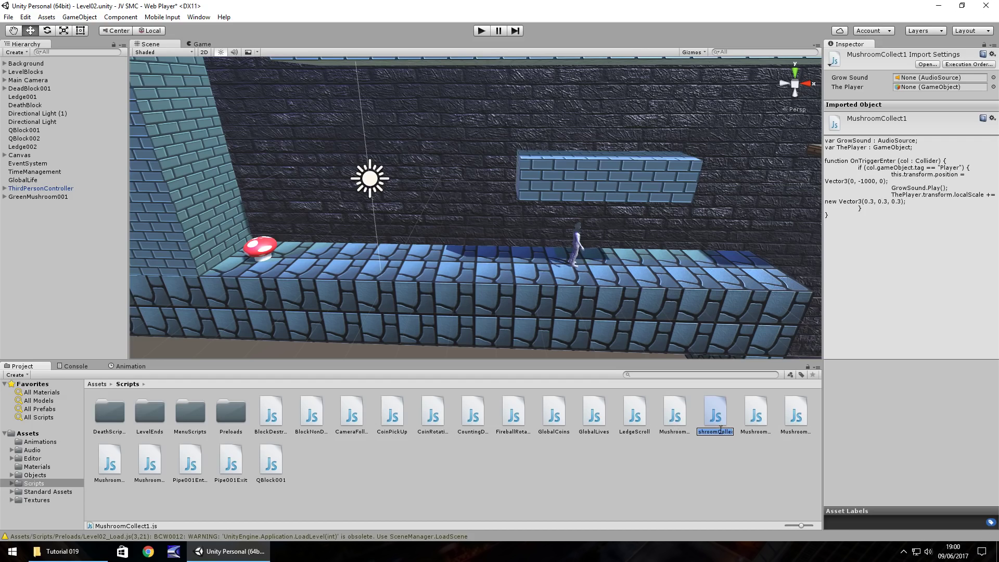
text(MushroomG)
text(reenColle)
text(ct)
key(Return)
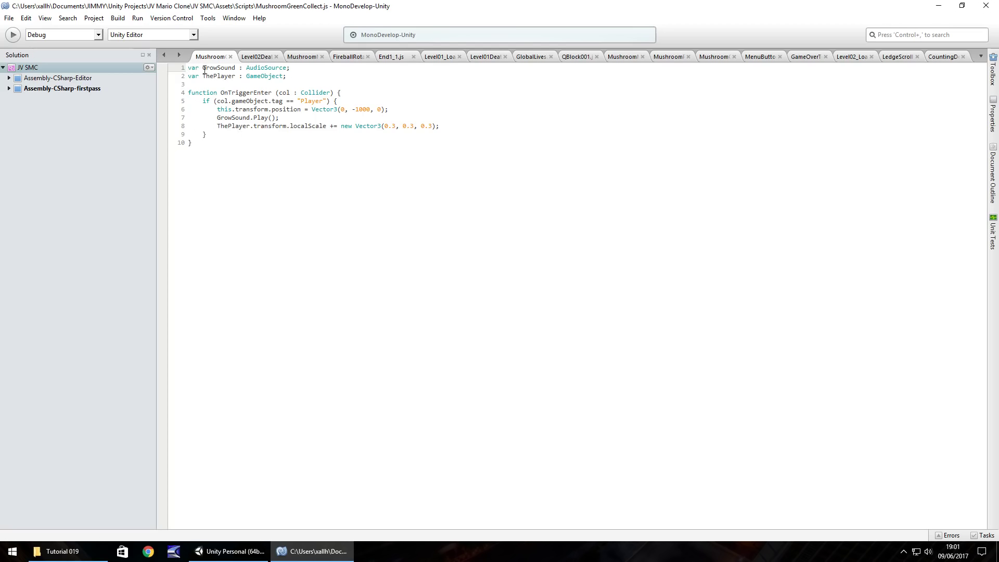
Step: Rename GrowSound to LifeSound on line 1 and delete the ThePlayer variable declaration
drag(217, 68, 203, 68)
text(Life)
drag(292, 77, 177, 76)
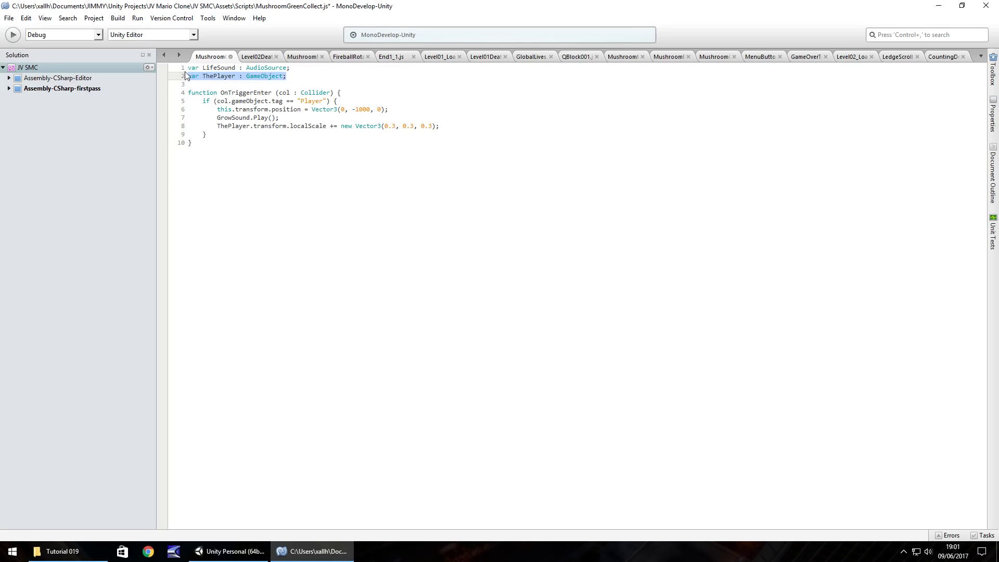
key(BackSpace)
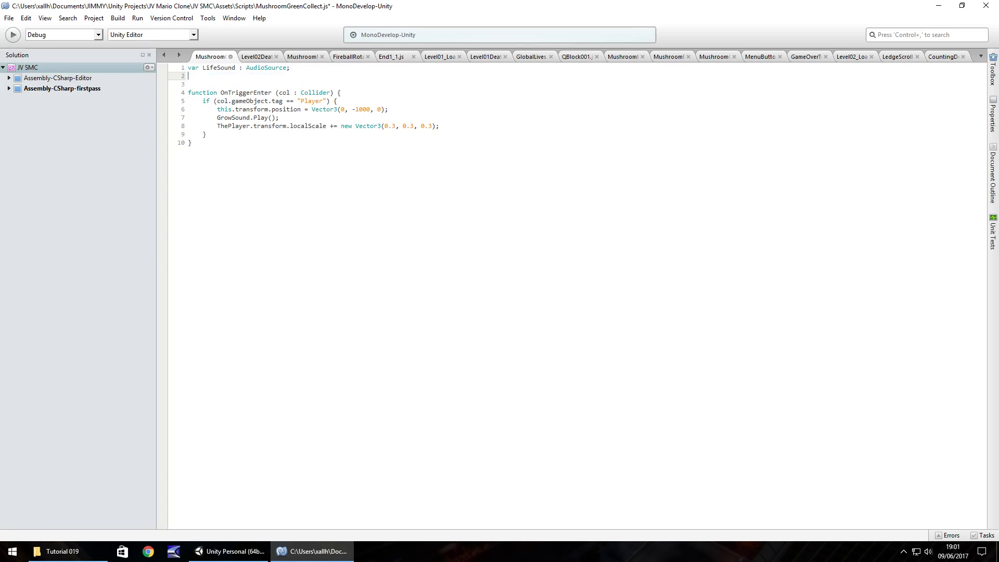
key(BackSpace)
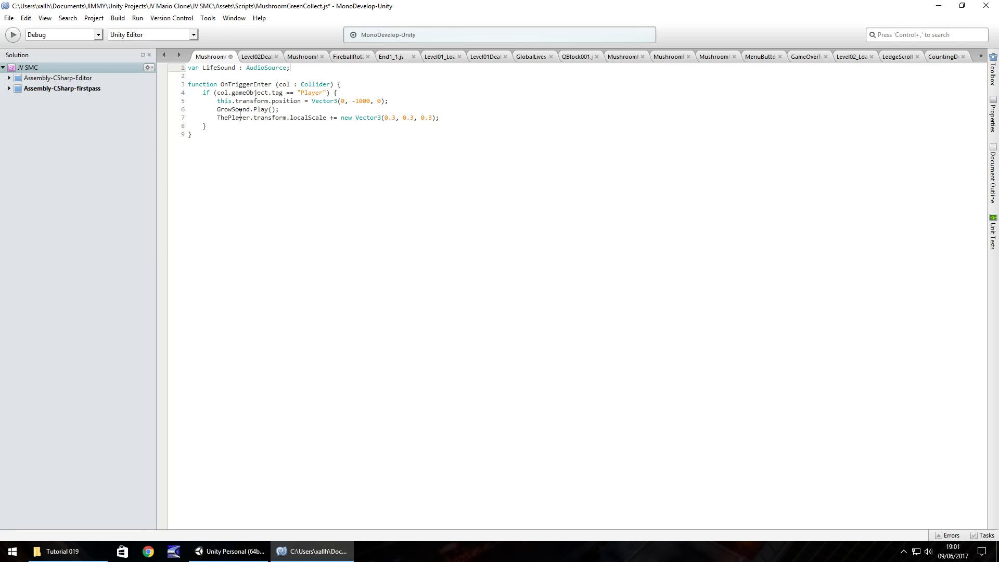
Step: Change GrowSound.Play to LifeSound.Play and delete the localScale line that enlarges the player
drag(217, 110, 234, 111)
text(Lifge)
key(BackSpace)
key(BackSpace)
text(e)
drag(454, 121, 182, 117)
key(BackSpace)
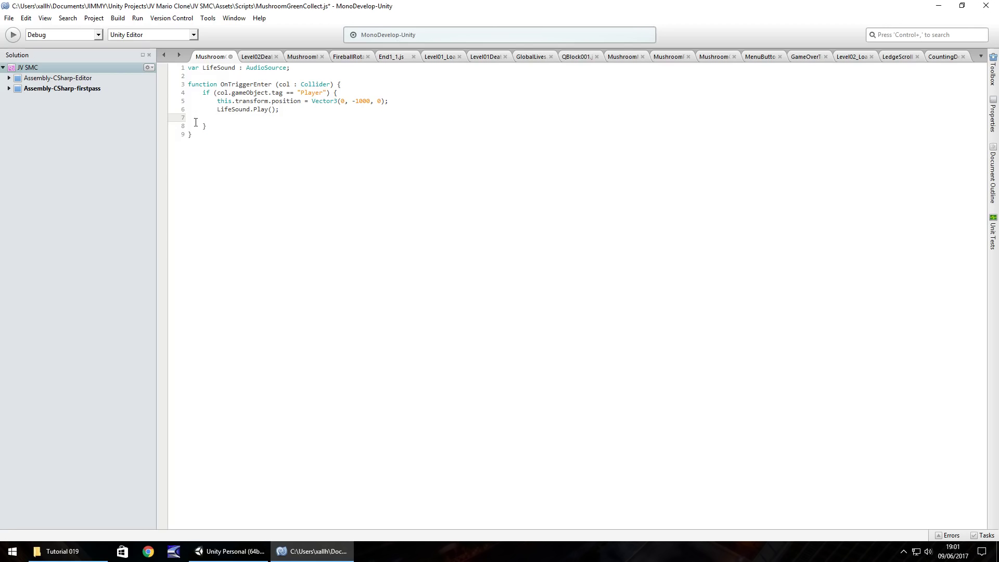
Step: Check GlobalLives.js, then add 'GlobalLives.LivesAmount += 1' to MushroomGreenCollect and save it
click(231, 551)
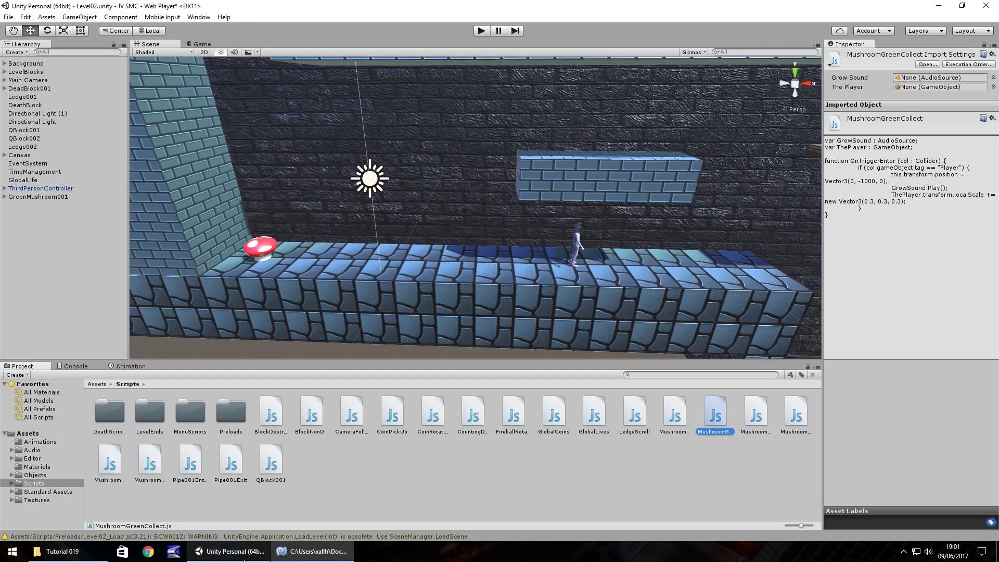
click(595, 415)
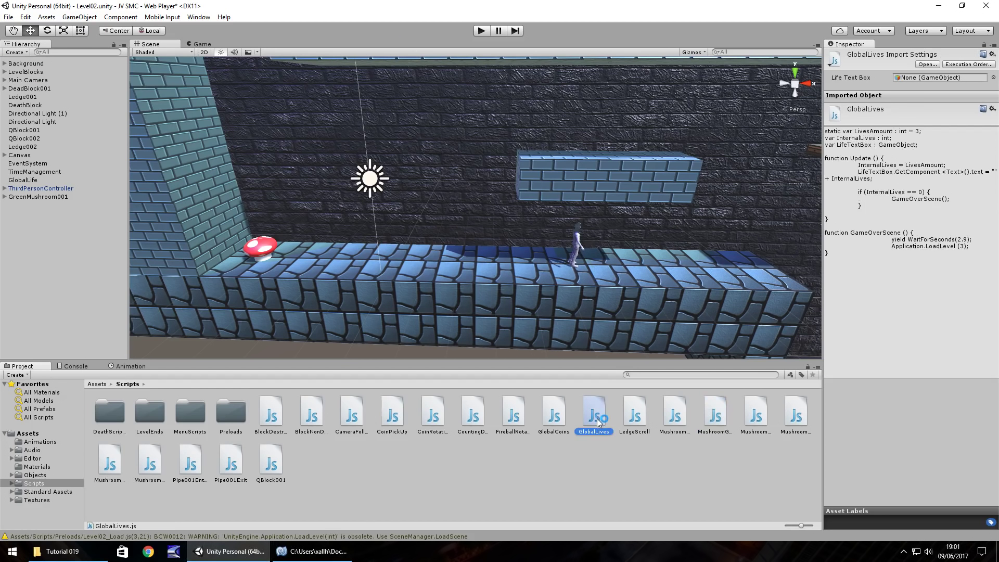
double_click(596, 417)
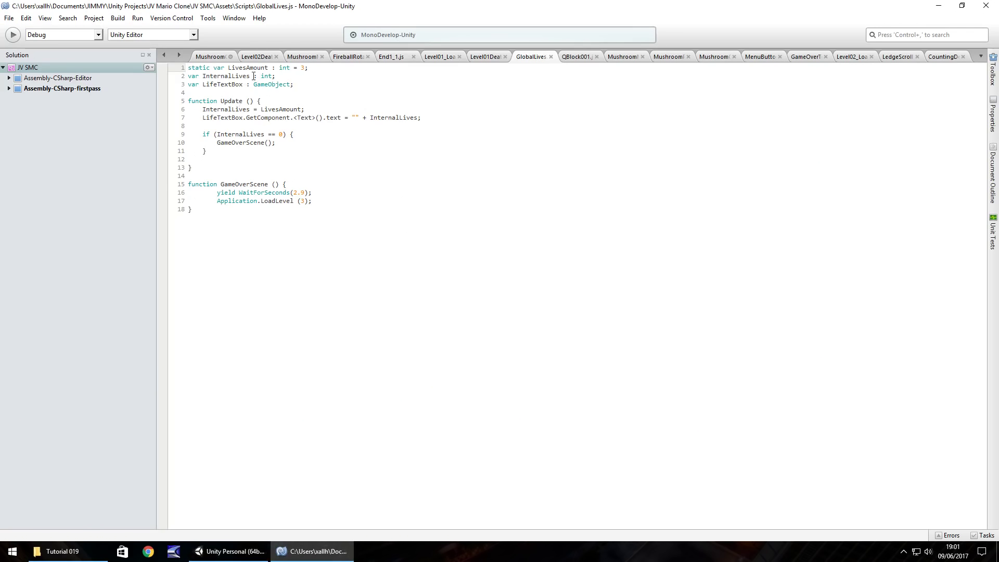
click(213, 56)
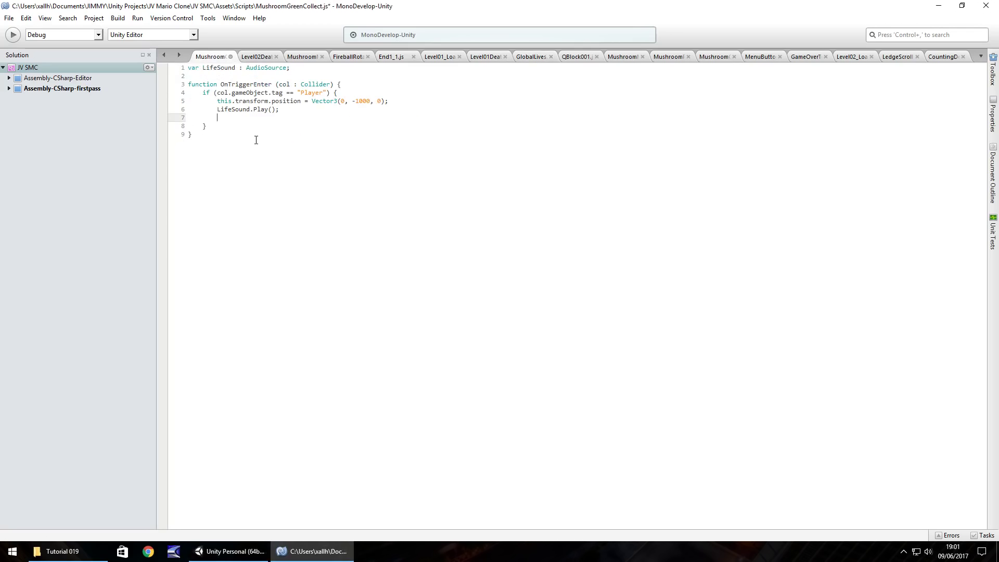
text(GlobalLives.LivesAmount += 1;)
key(ctrl+s)
Step: Inspect GreenMushroom001 and its Cylinder child, then test-play collecting the mushroom
click(249, 556)
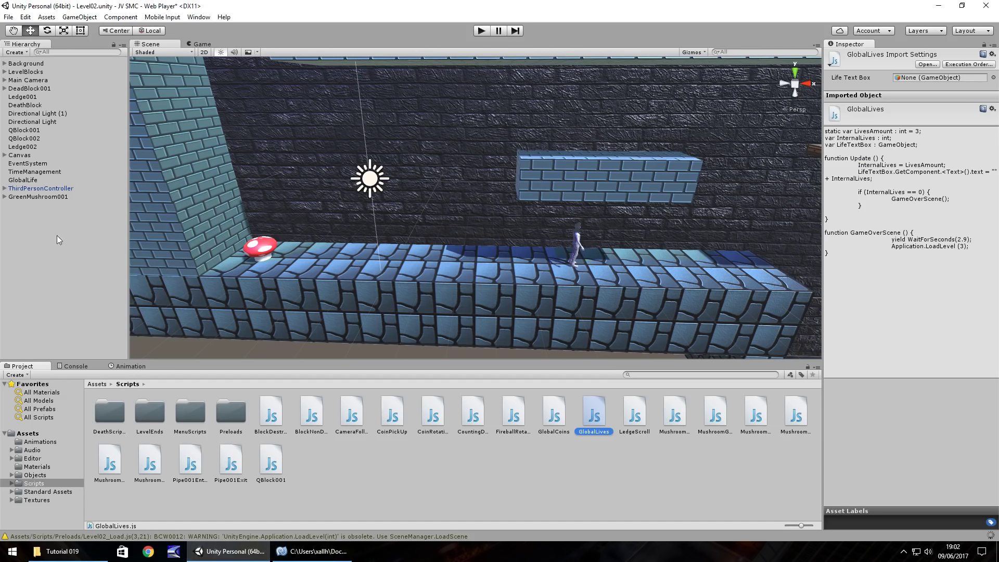
click(32, 197)
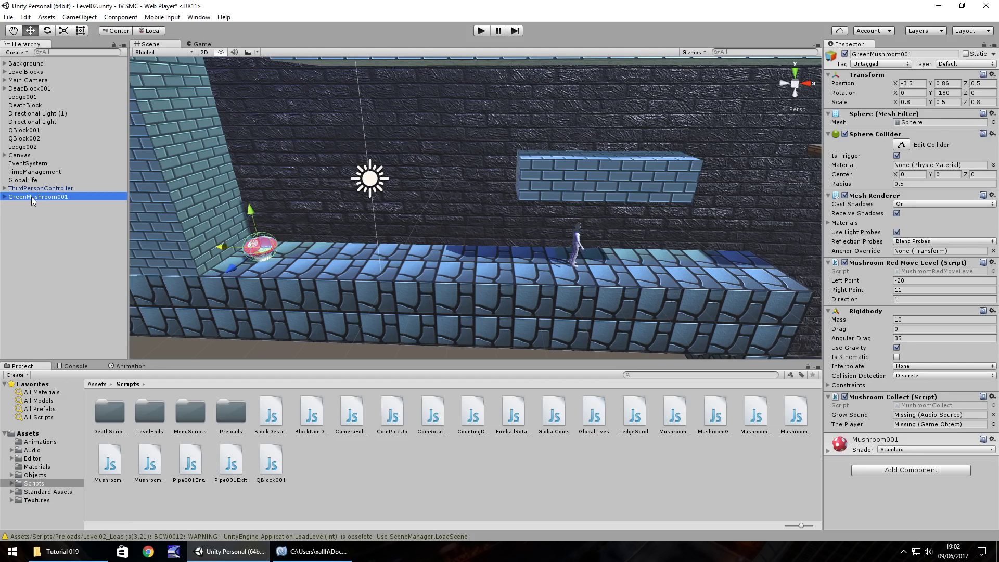
click(6, 198)
click(31, 205)
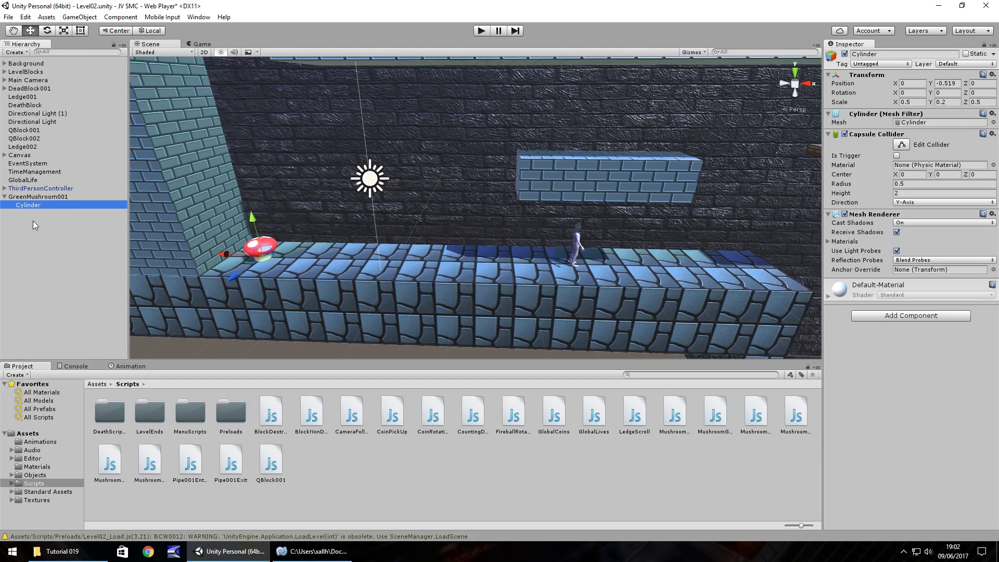
click(31, 197)
click(482, 31)
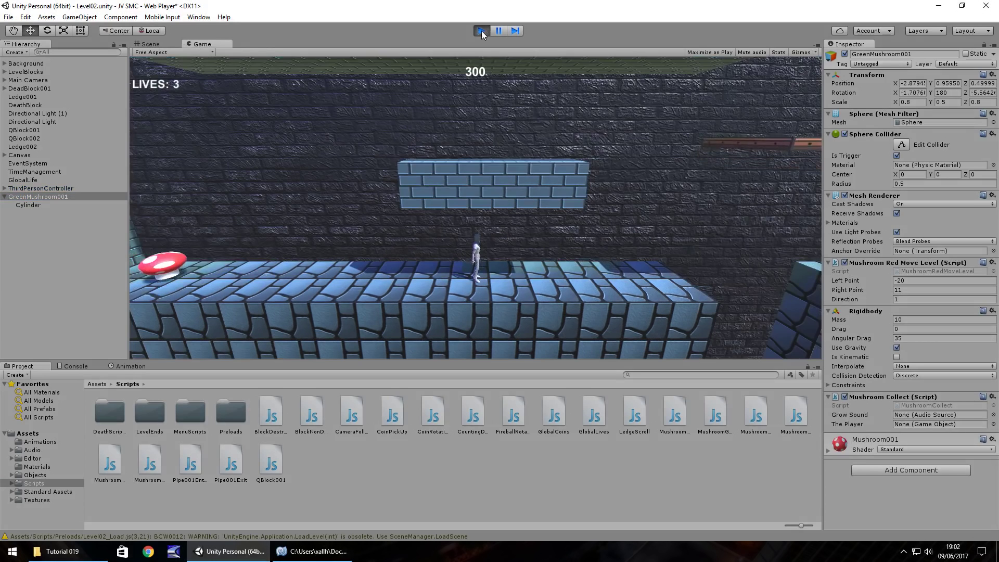
key(a)
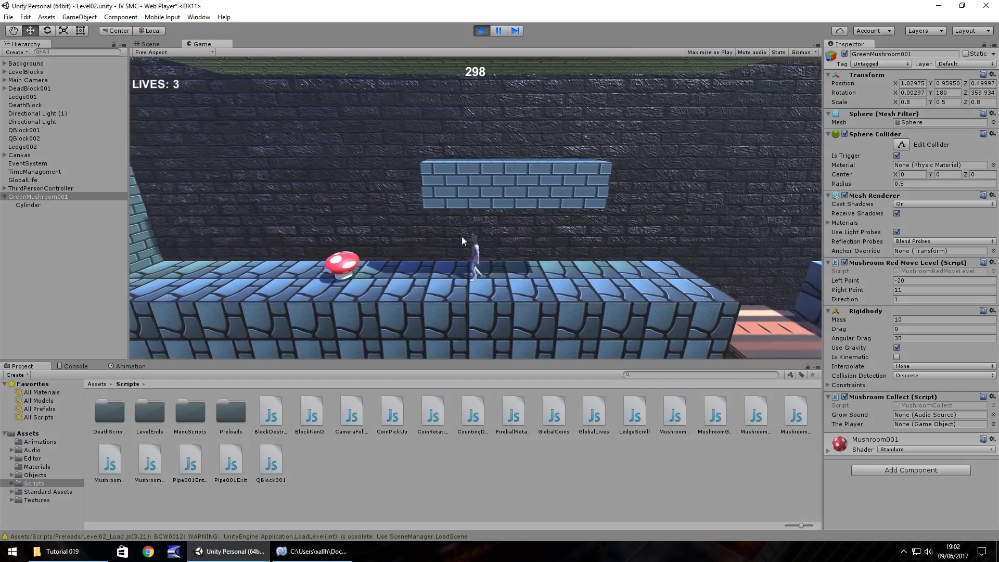
click(484, 30)
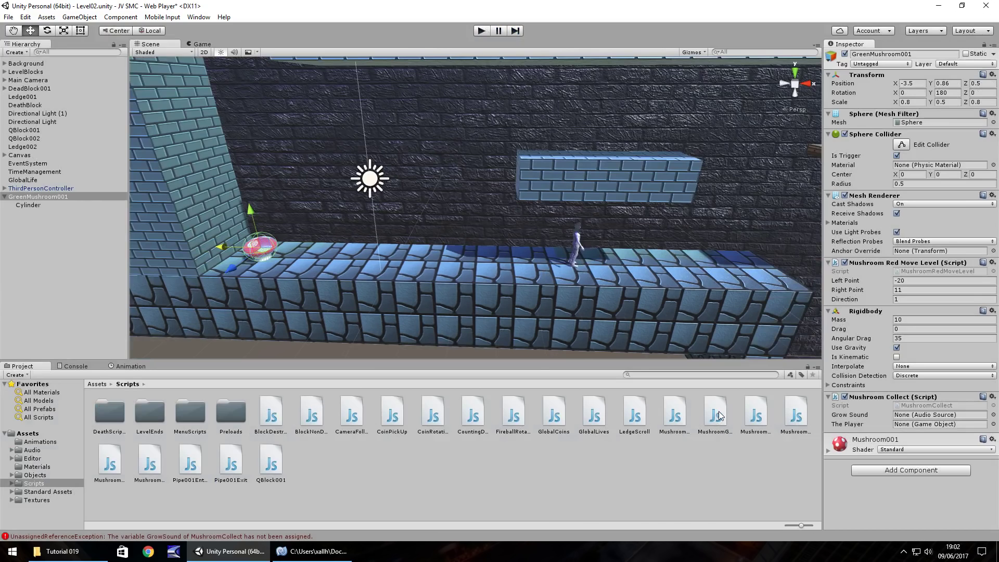
Step: Attach Mushroom Green Collect to GreenMushroom001, remove Mushroom Collect, and open the Audio folder
drag(715, 413, 52, 196)
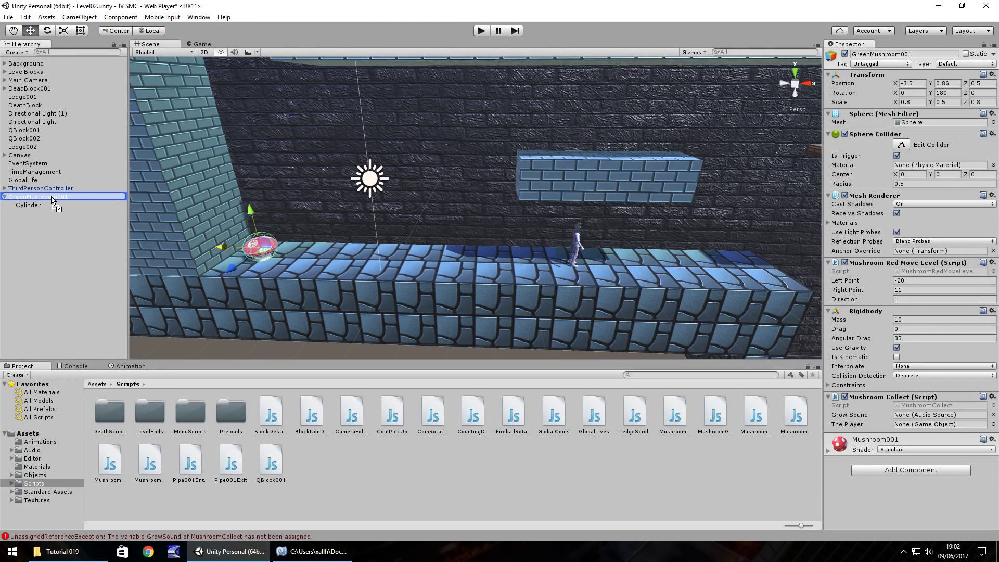
right_click(871, 398)
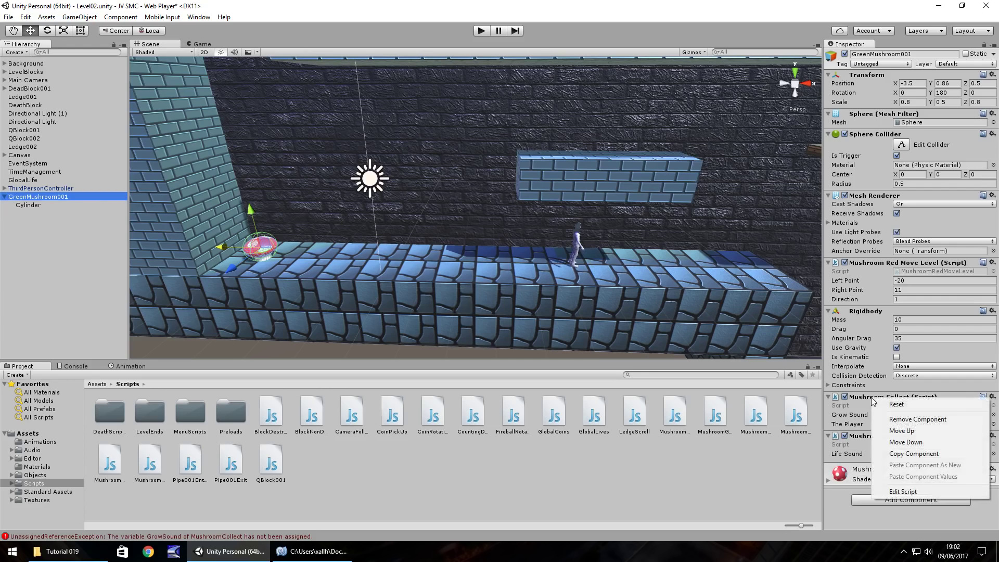
click(914, 418)
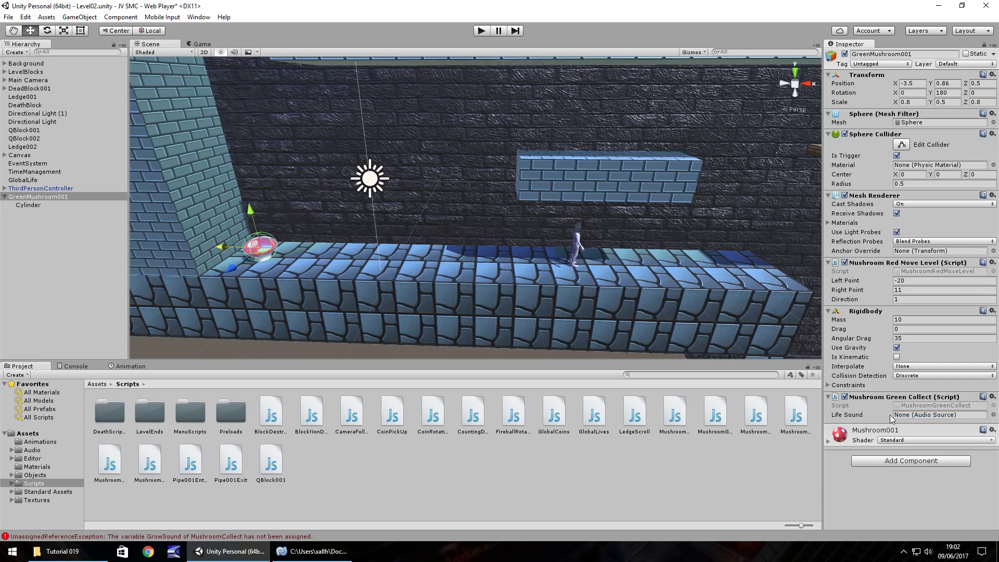
click(32, 450)
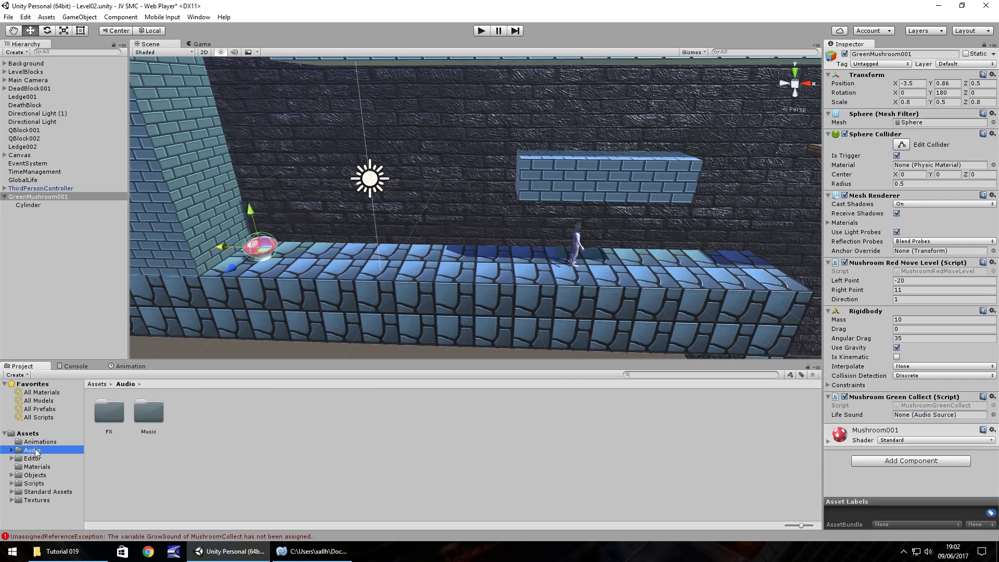
Step: Import the LifeUp sound from File Explorer into Unity's Audio FX folder beside GrowSound
double_click(121, 410)
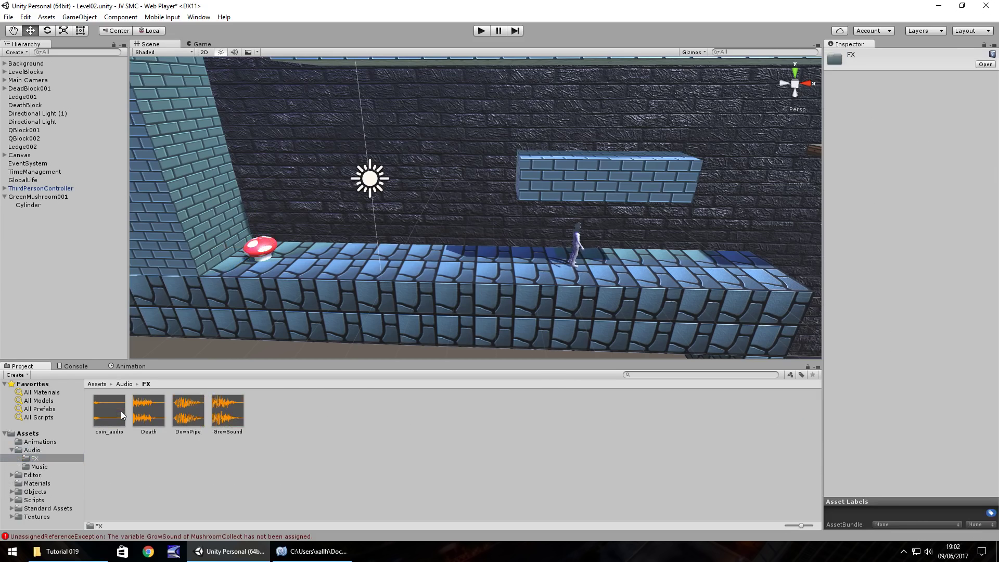
click(63, 551)
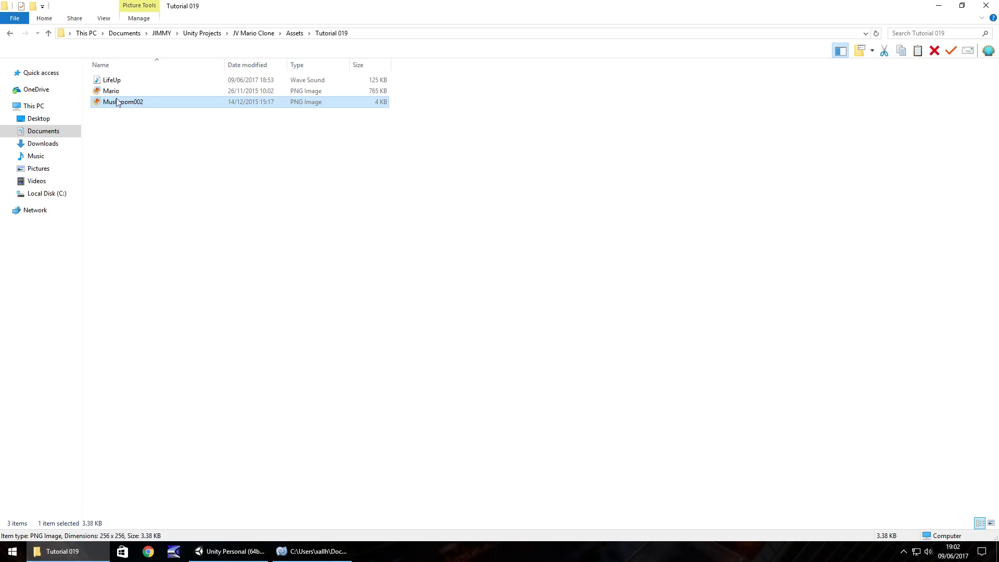
click(109, 83)
drag(109, 84, 283, 409)
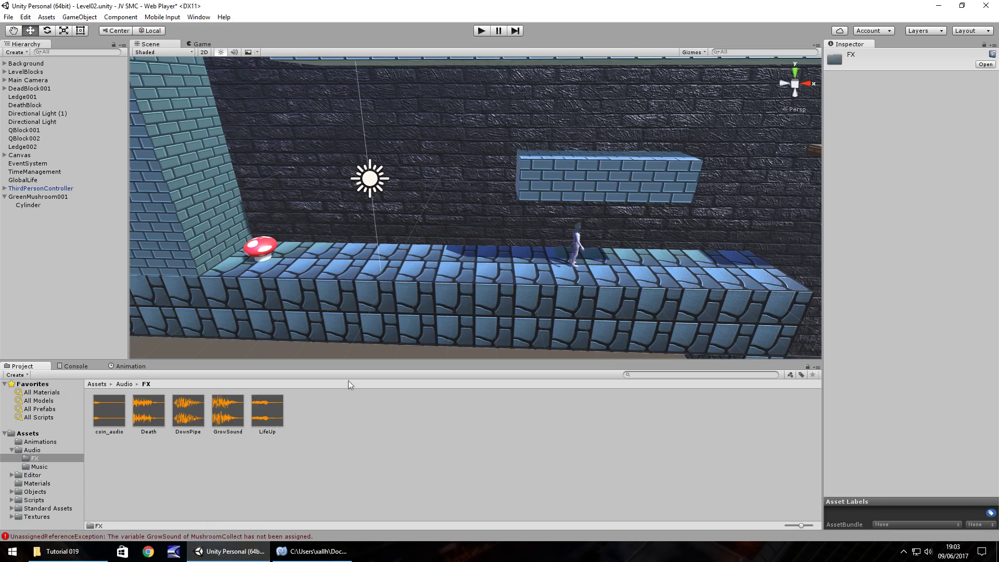
Step: Duplicate DeathSound as LifeSound playing LifeUp and assign it to GreenMushroom001's Life Sound
click(5, 80)
click(12, 88)
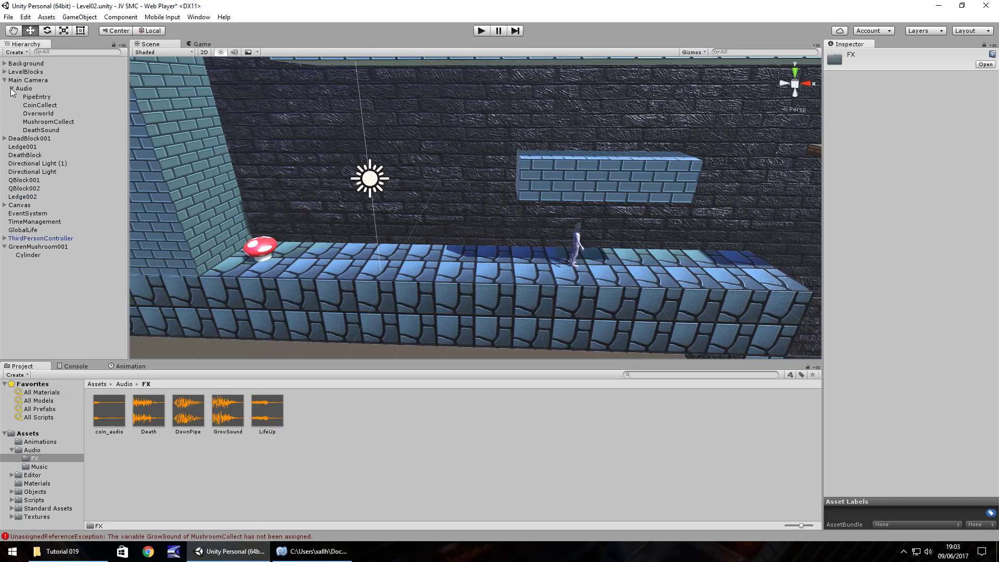
click(48, 130)
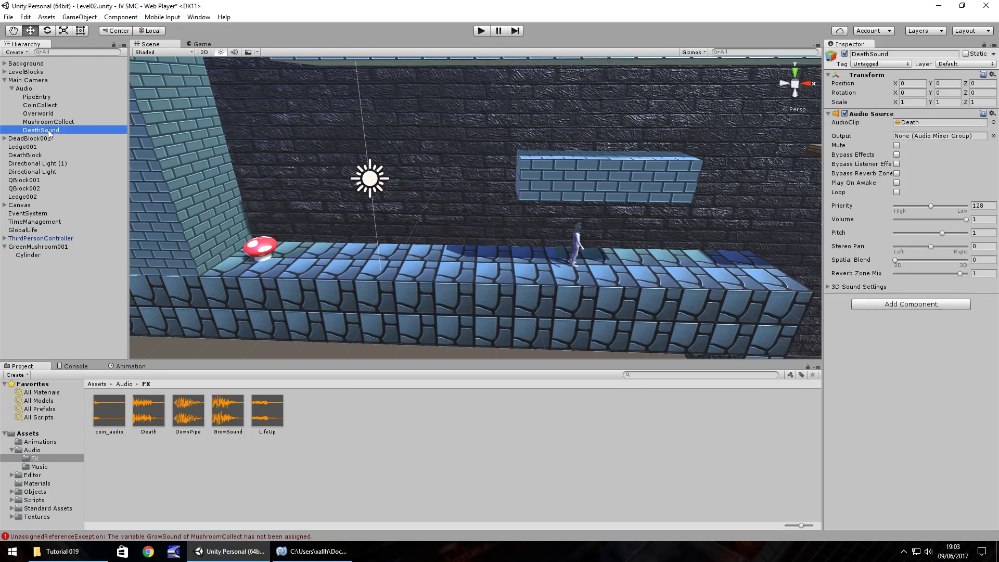
key(ctrl+d)
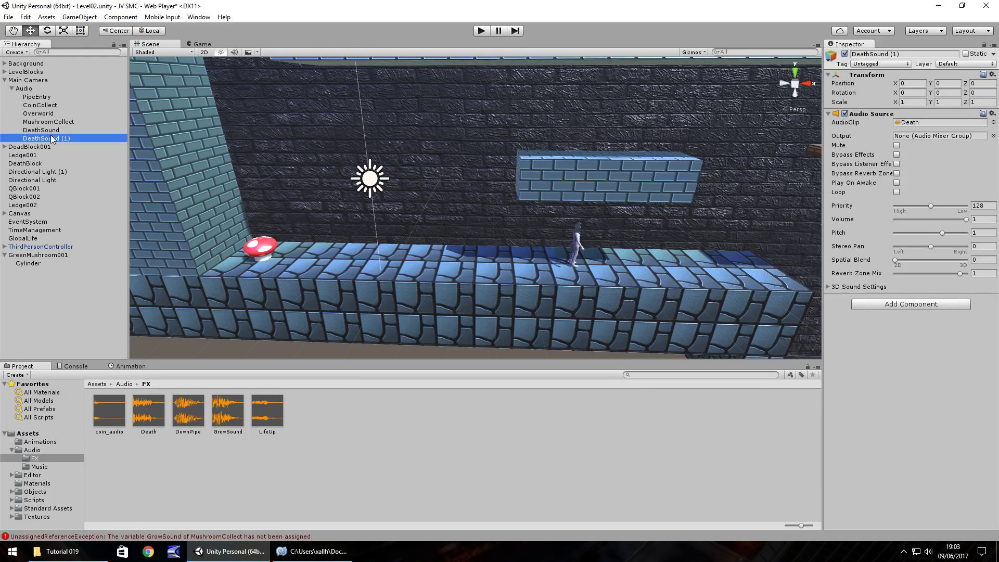
click(50, 138)
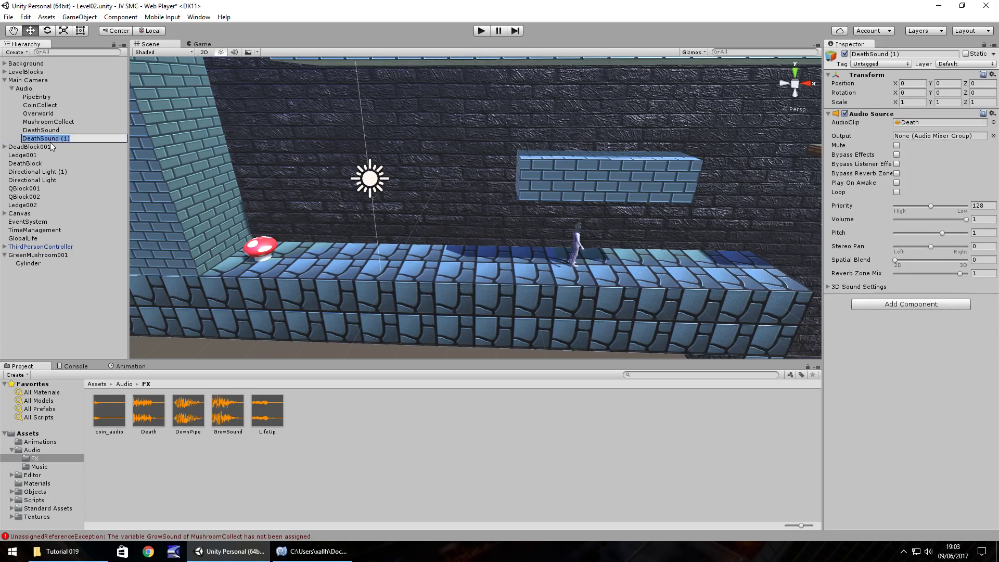
text(LifeSound)
key(Return)
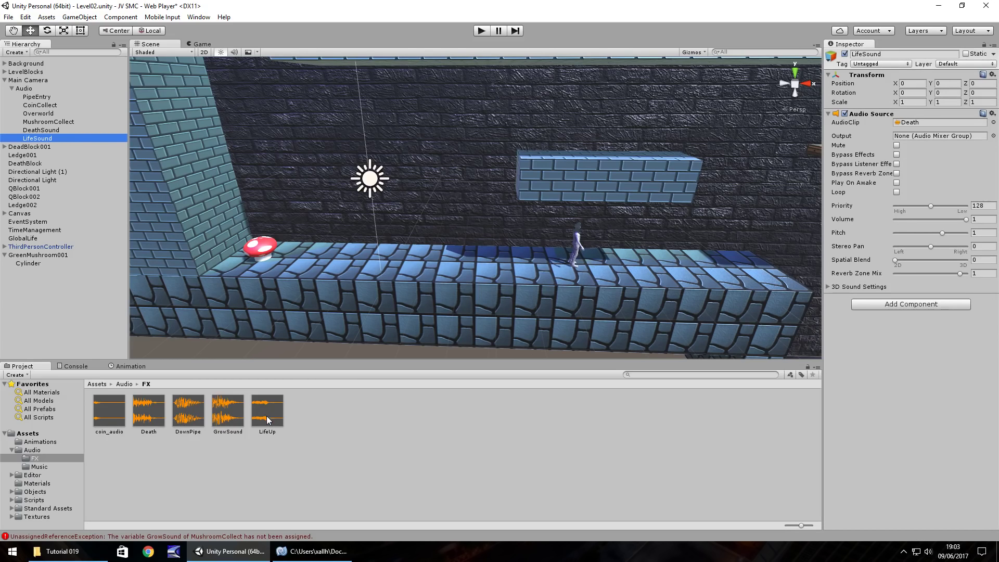
drag(267, 411, 925, 127)
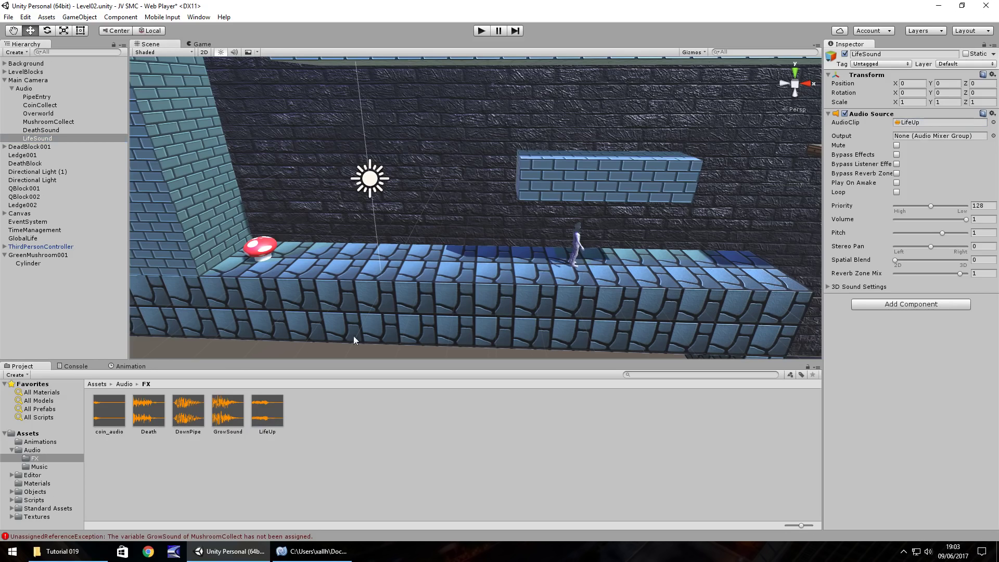
click(32, 256)
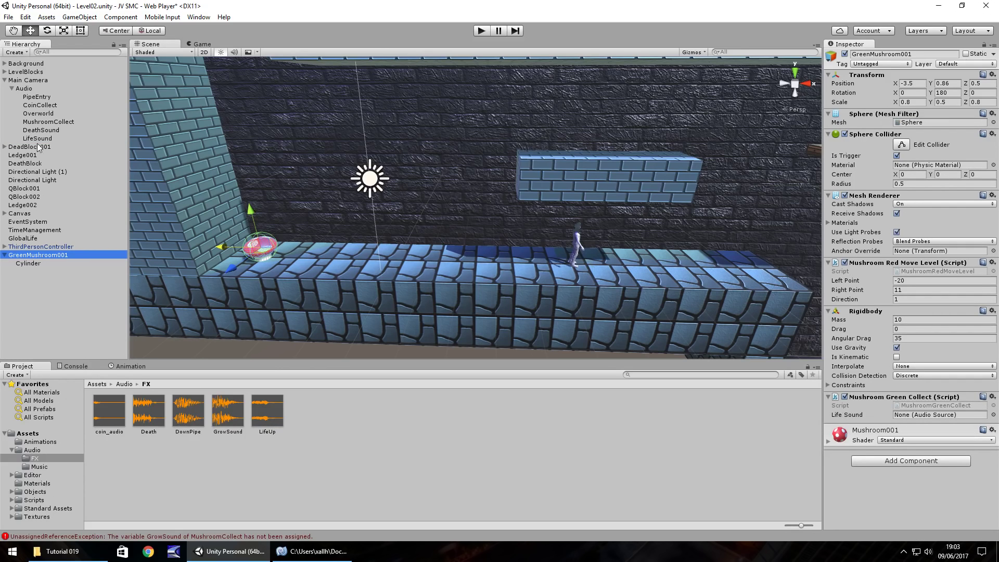
drag(34, 141, 931, 415)
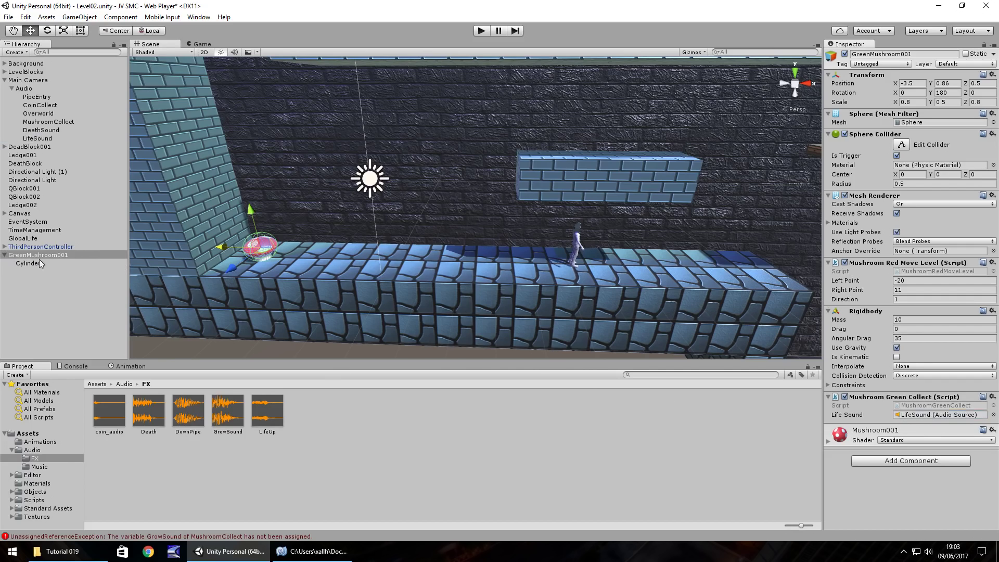
Step: Apply the green spotted Mushroom texture from Assets/Textures to GreenMushroom001
click(27, 434)
double_click(310, 414)
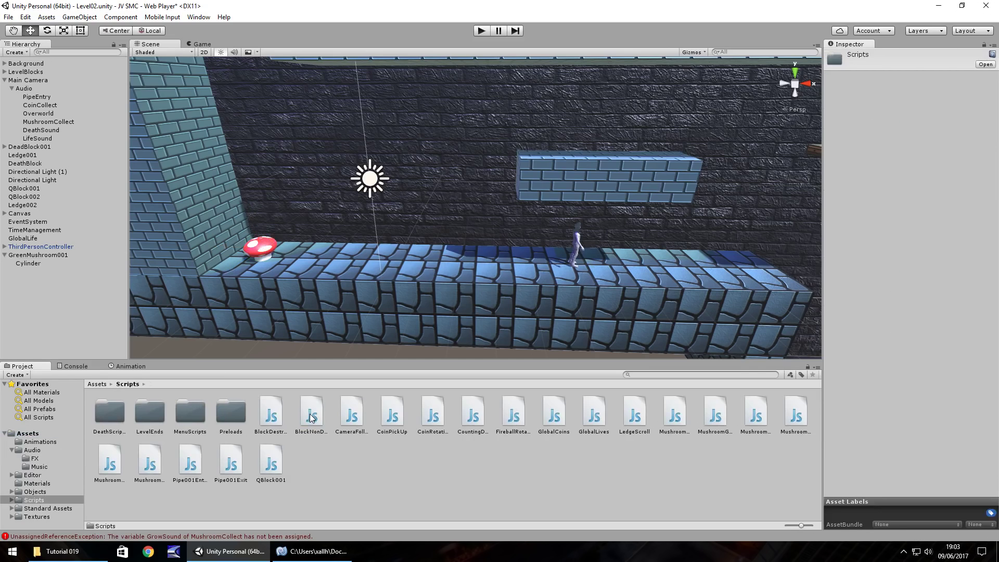
click(36, 517)
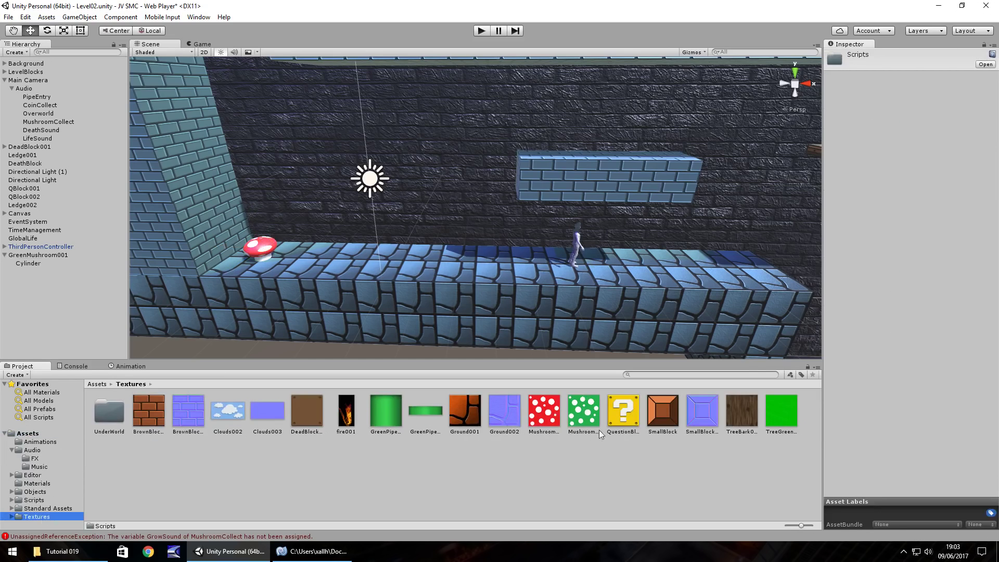
drag(583, 411, 36, 256)
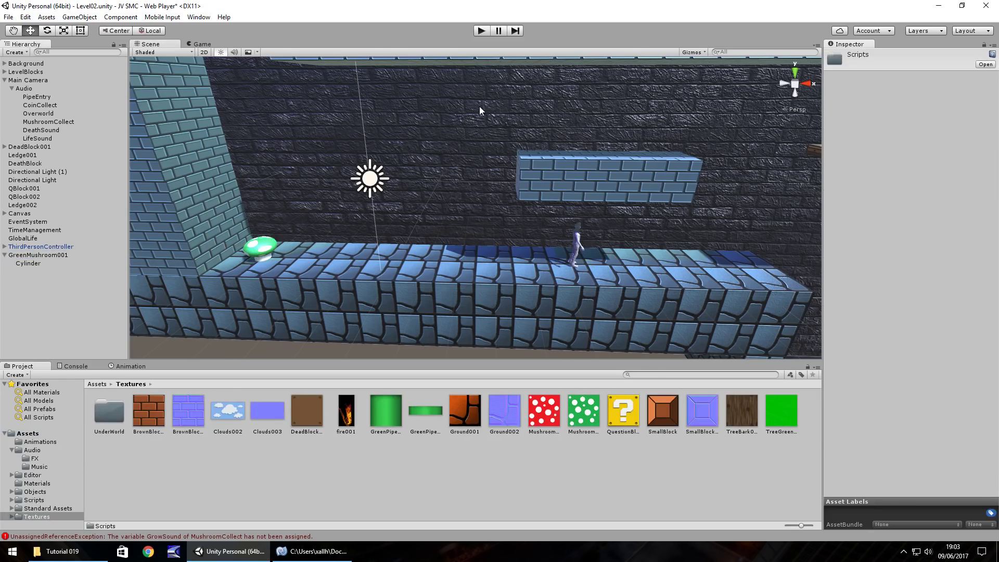
Step: Playtest the level, collecting the green mushroom to raise LIVES from 3 to 4
click(480, 31)
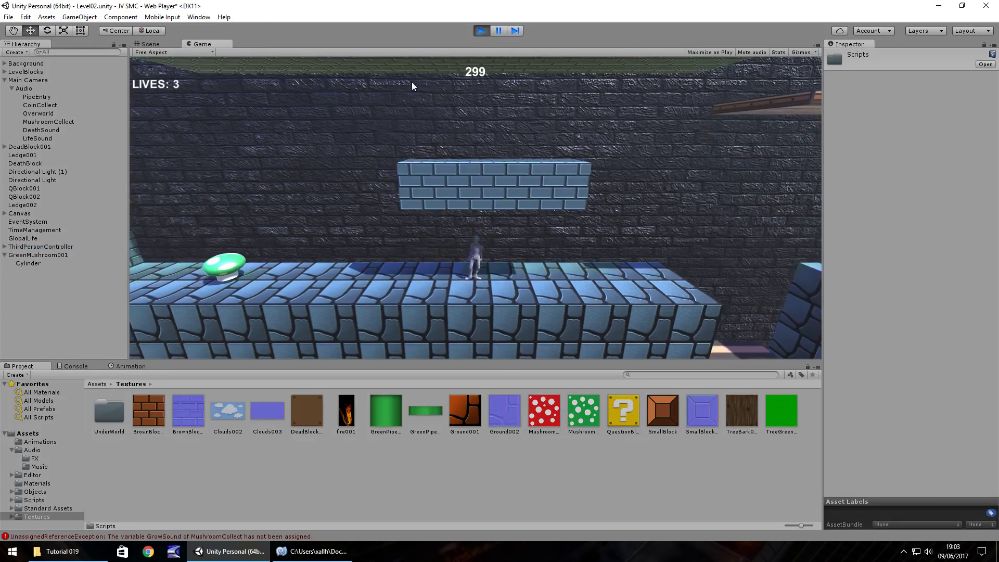
key(Left)
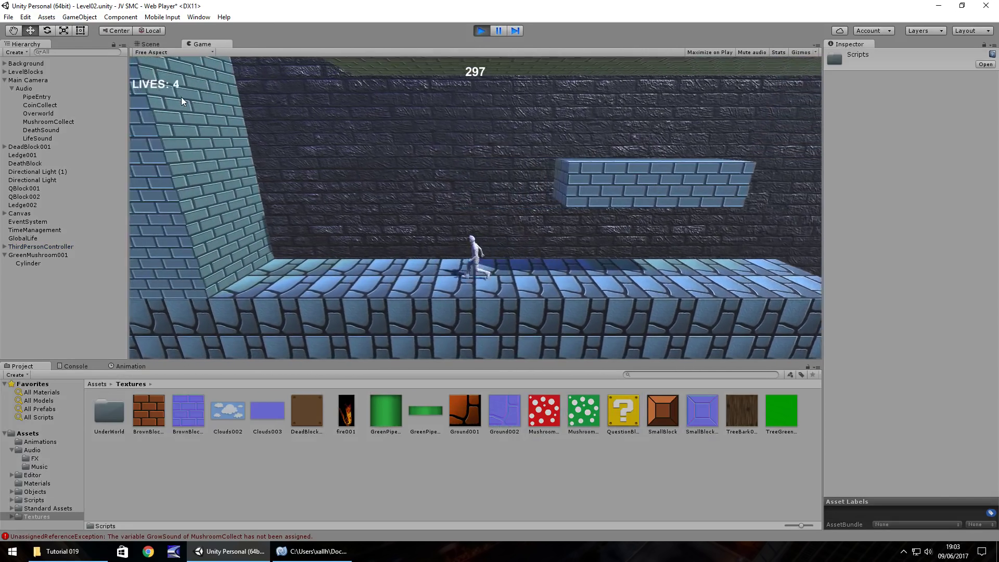
key(Right)
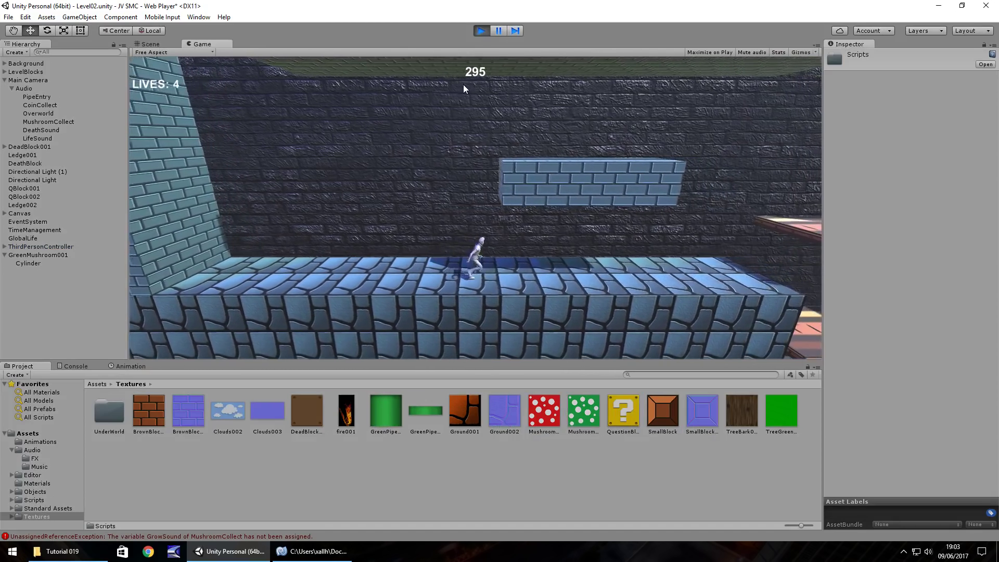
click(482, 30)
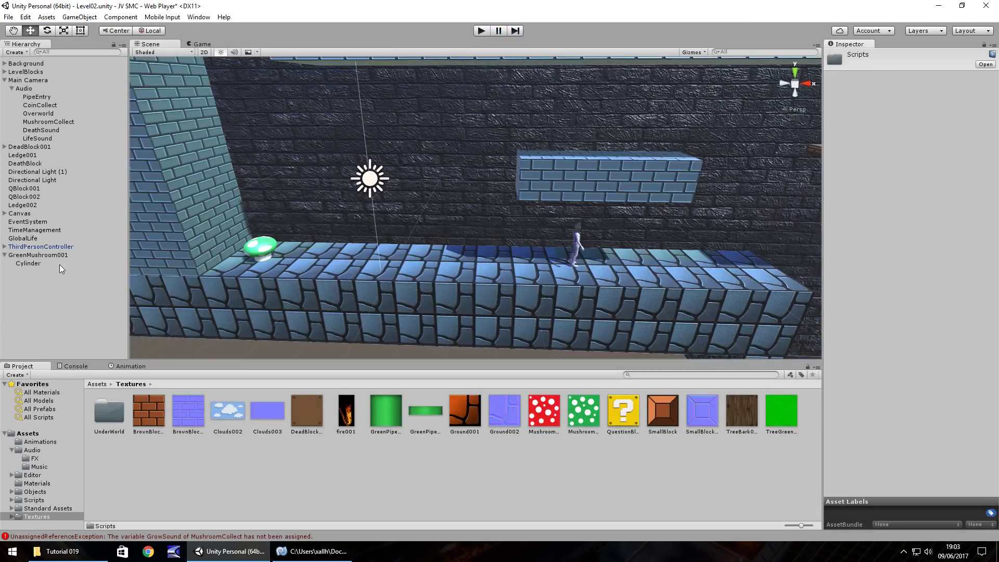
click(50, 254)
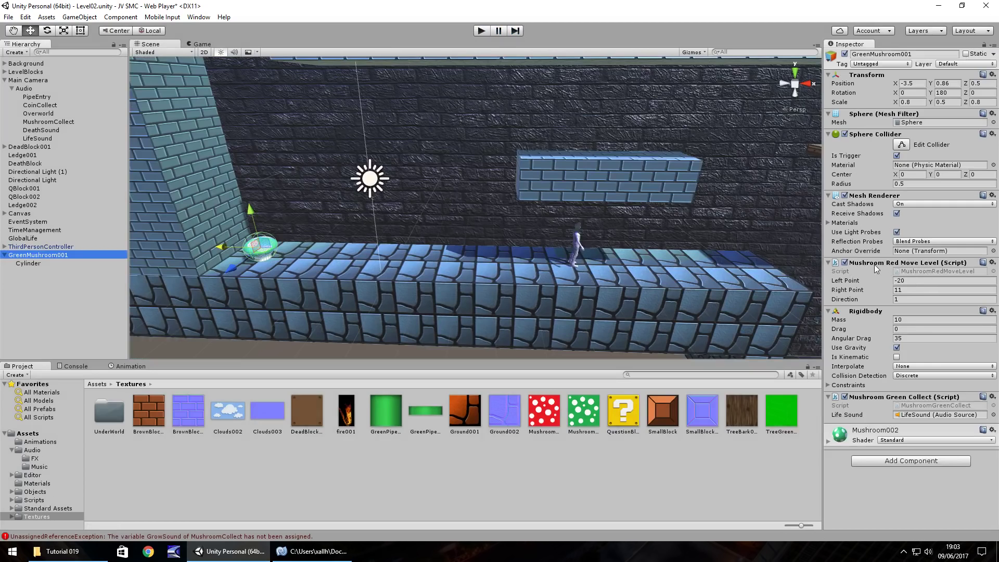
click(941, 272)
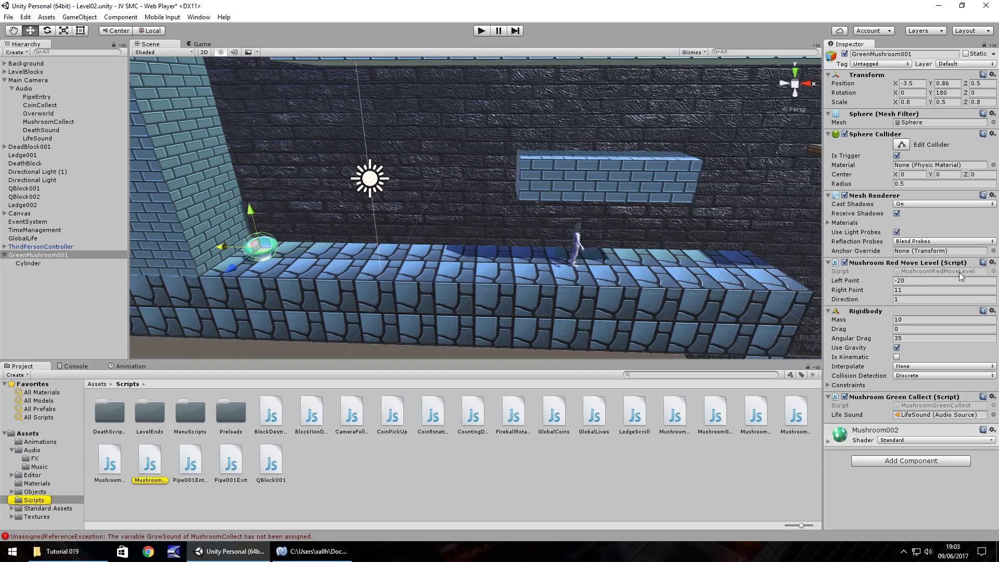
click(311, 553)
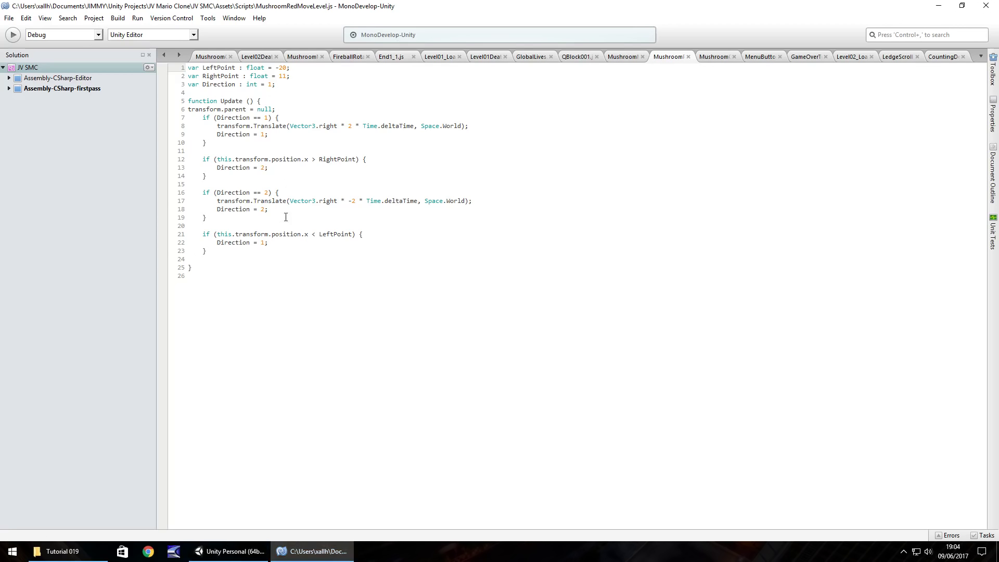
click(232, 552)
click(312, 551)
click(232, 551)
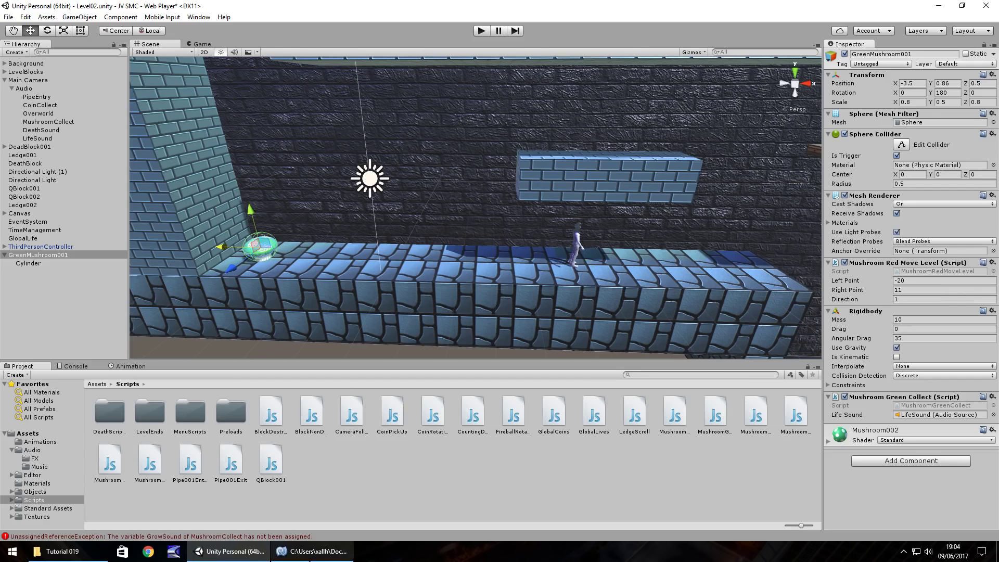
click(312, 551)
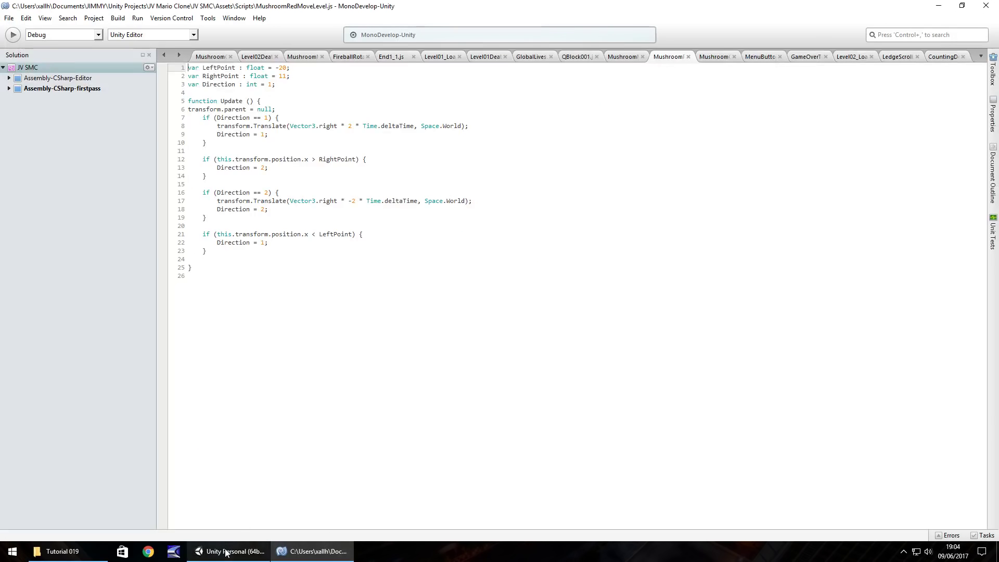
Step: Set GreenMushroom001's Left Point to -4 and Right Point to -2, place it at X -3, and play
click(208, 551)
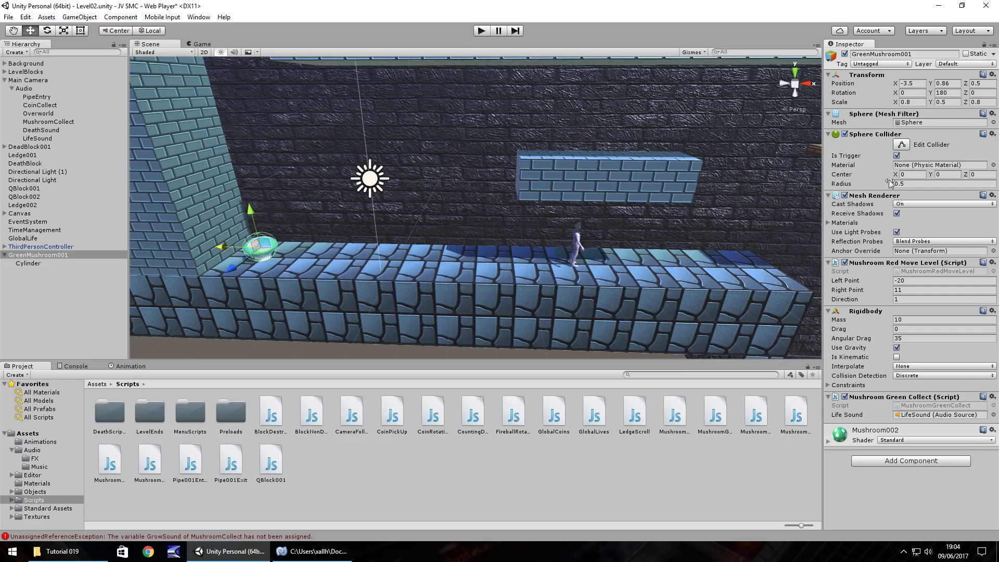
click(901, 281)
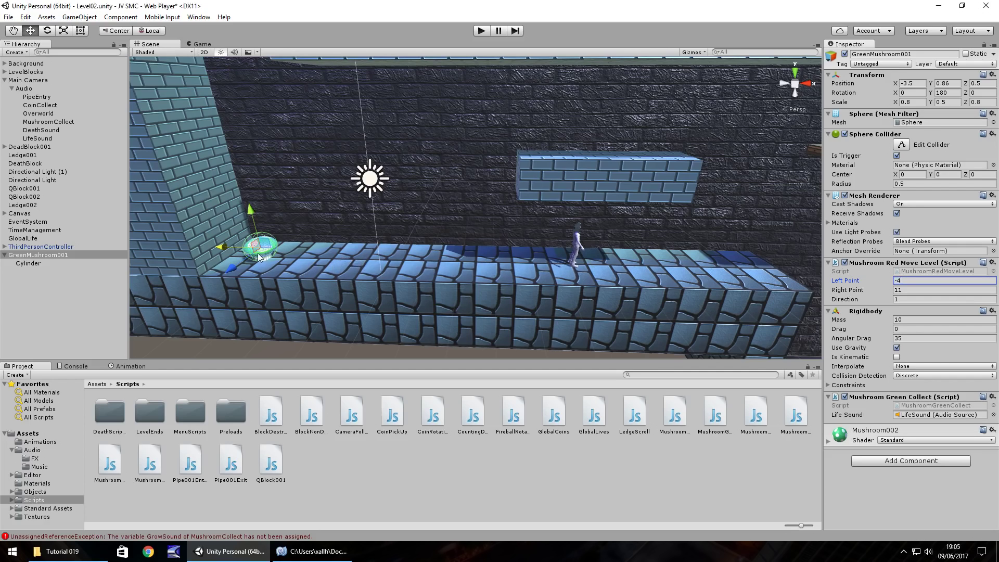
drag(223, 249, 278, 255)
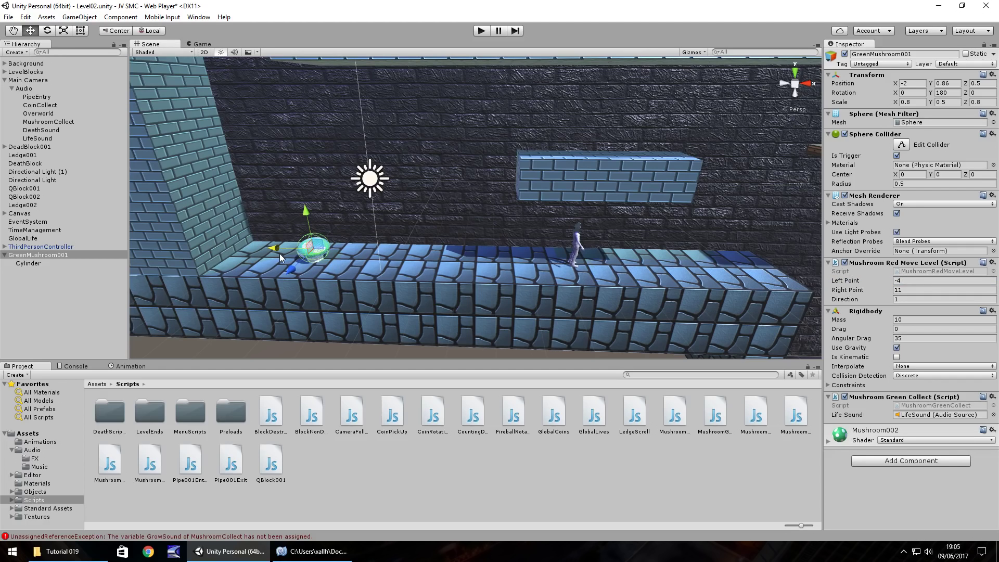
click(918, 289)
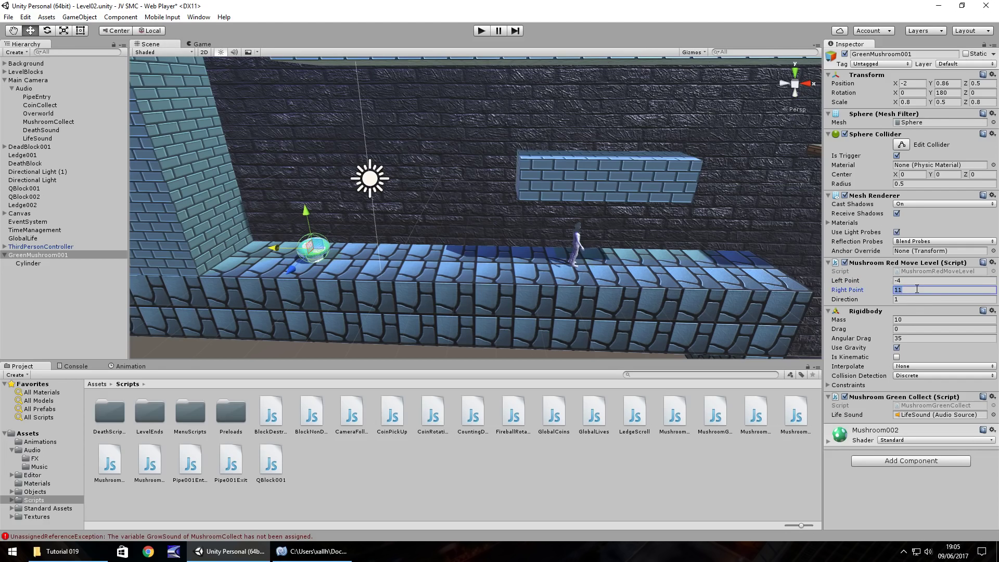
text(-2)
drag(280, 249, 235, 245)
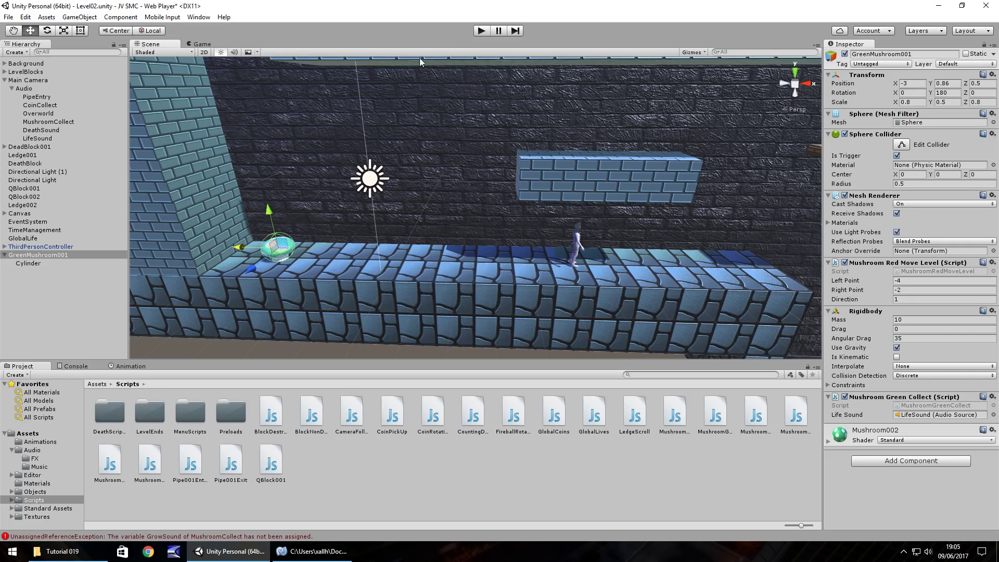
click(482, 31)
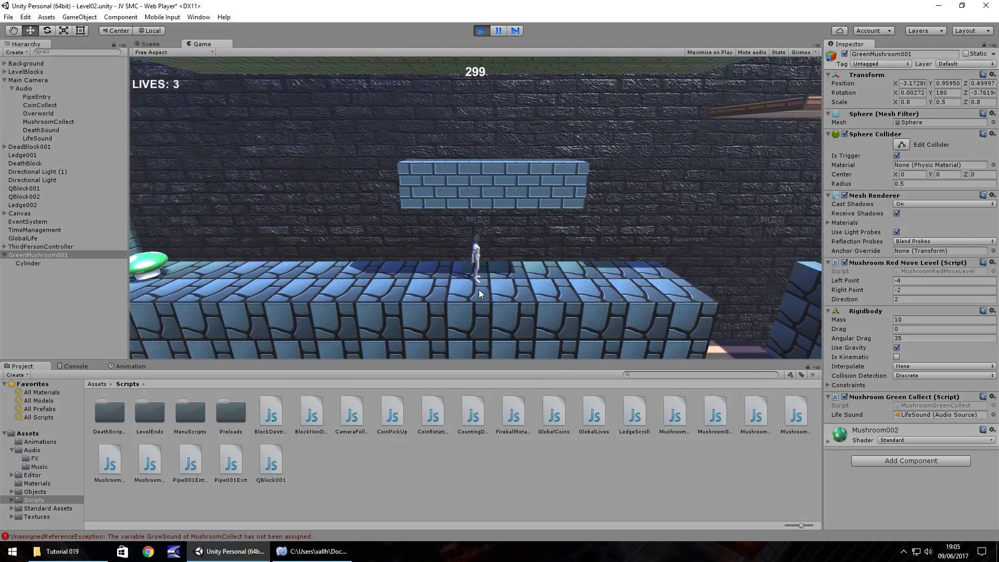
Step: Copy the floating brick block onto the floor beside the green mushroom, set back to Z -1
click(481, 31)
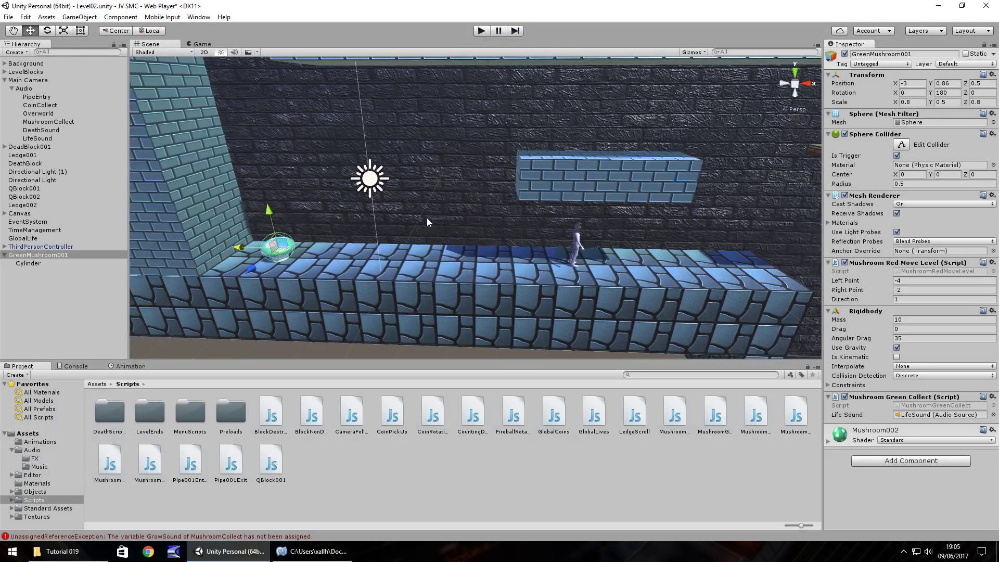
click(526, 183)
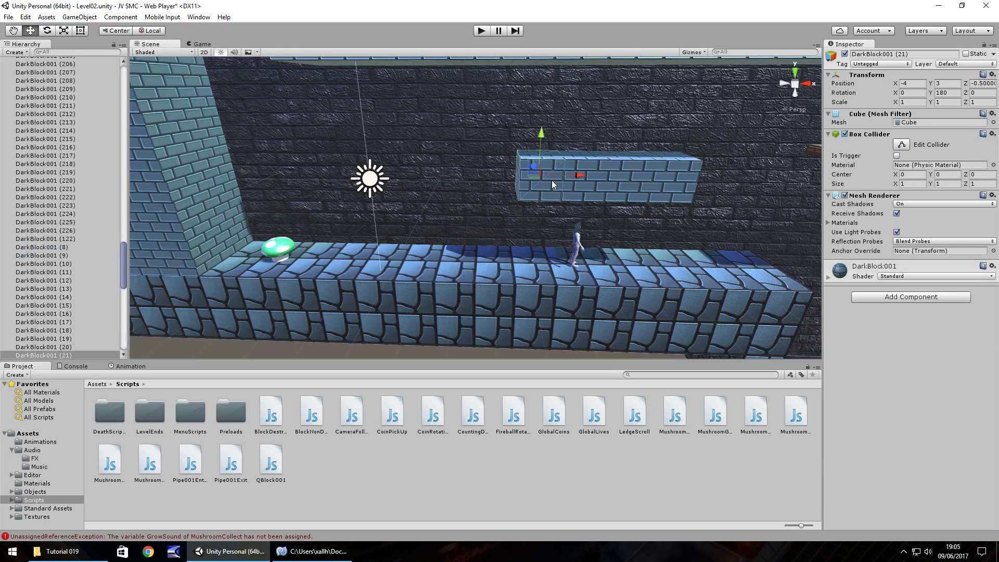
key(ctrl+d)
ctrl+drag(541, 136, 538, 214)
ctrl+drag(573, 248, 363, 241)
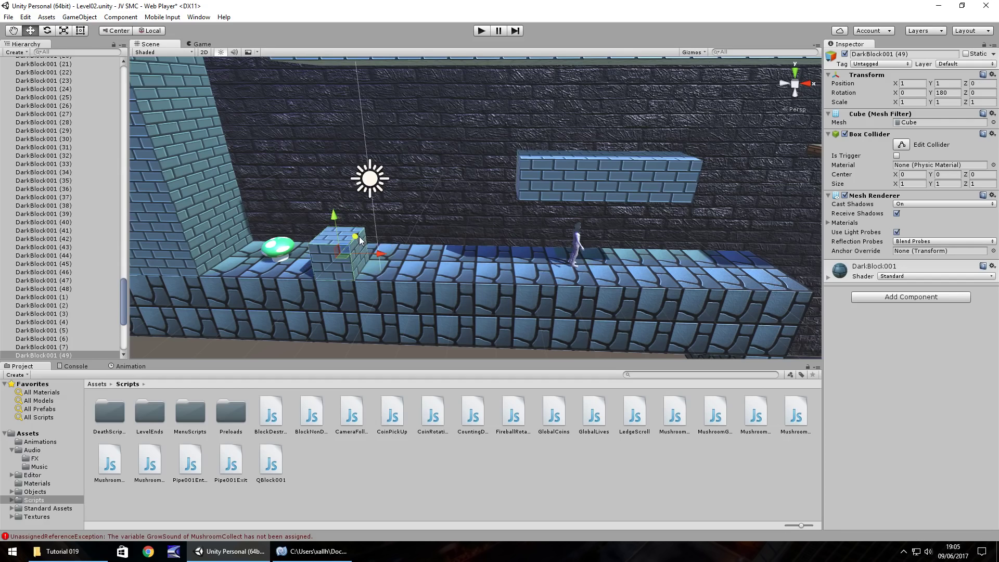
key(ctrl+d)
key(ctrl+d)
key(Delete)
click(359, 242)
ctrl+drag(361, 243, 372, 219)
Step: Playtest the new block by running and jumping to the green mushroom, then stop
click(481, 31)
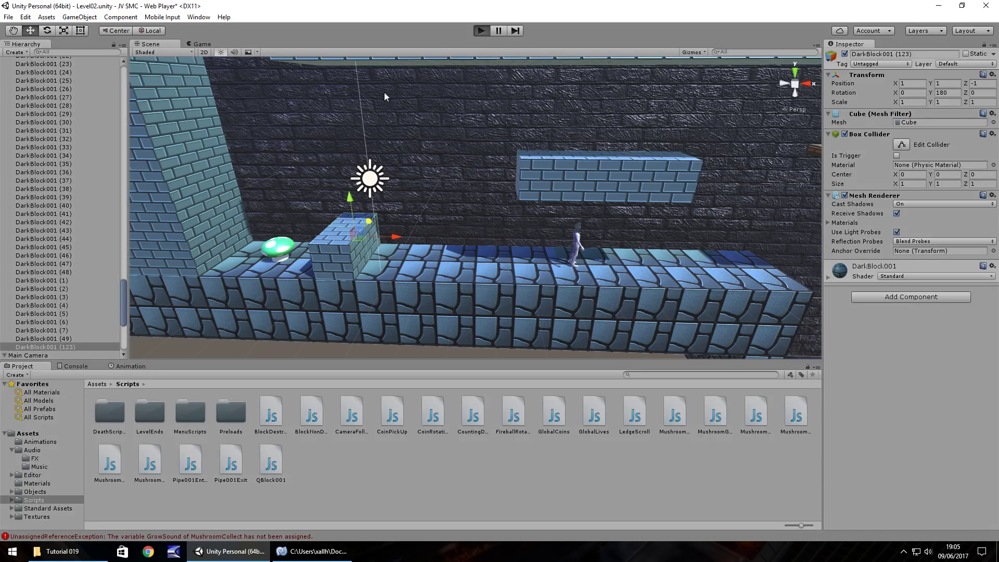
key(Left)
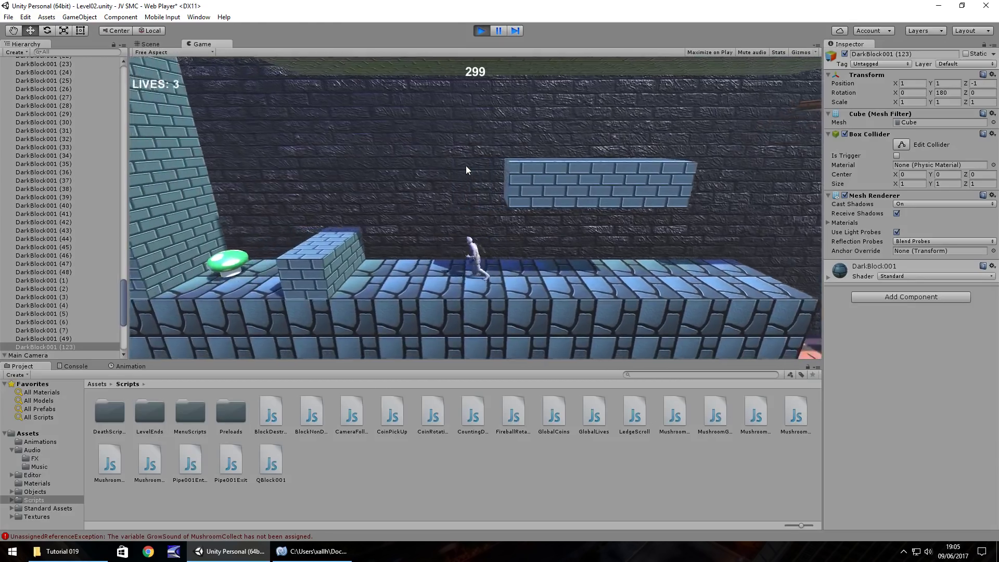
key(Right)
key(Right)
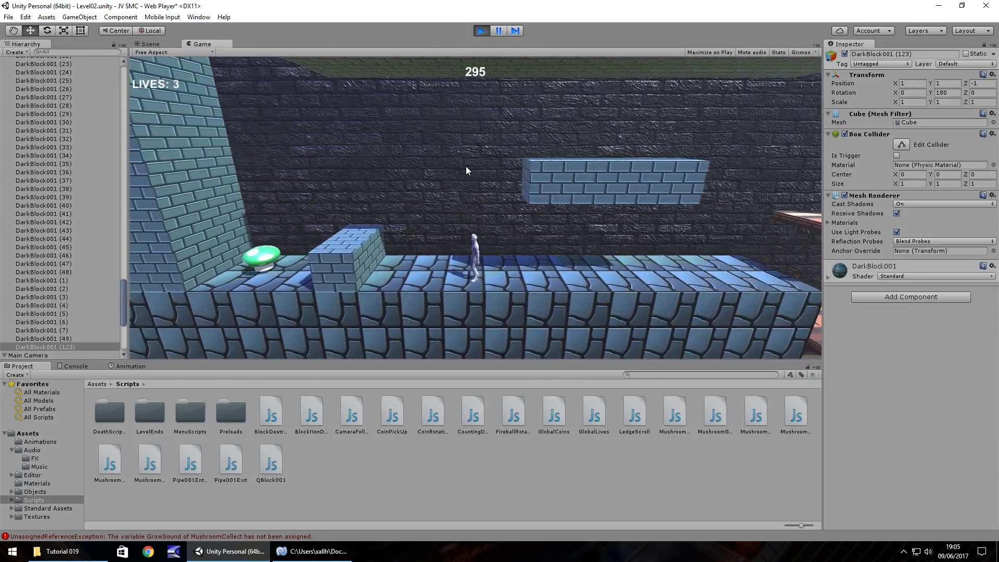
key(Left)
key(space)
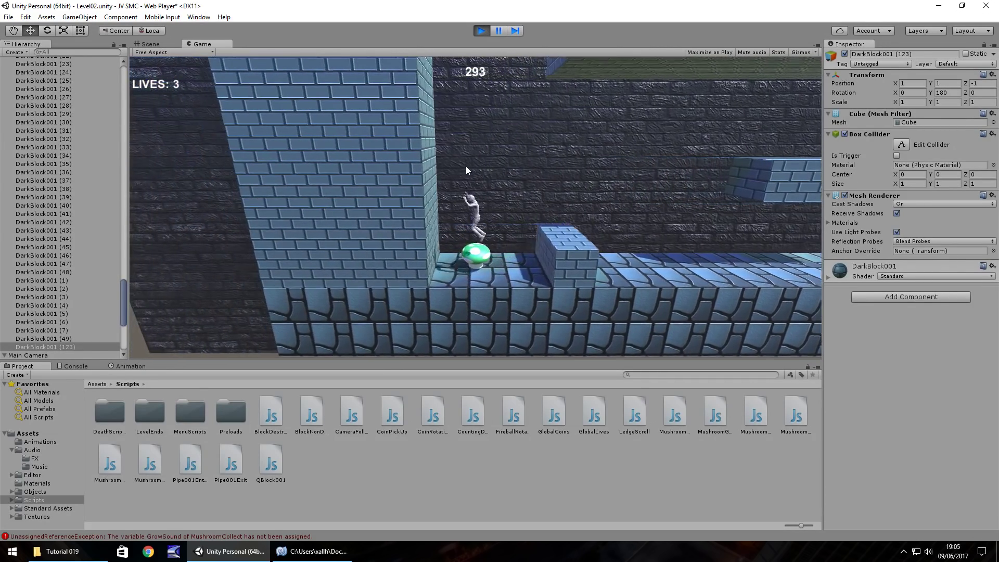
key(ctrl+p)
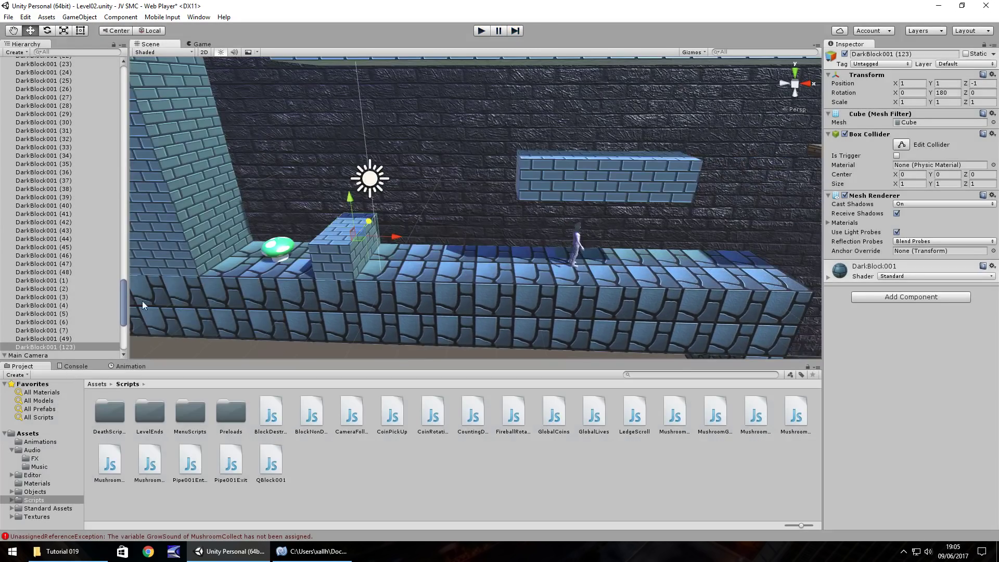
Step: Shift both floor blocks along X and set the mushroom at X -1.5 with Right Point 2
ctrl+click(66, 339)
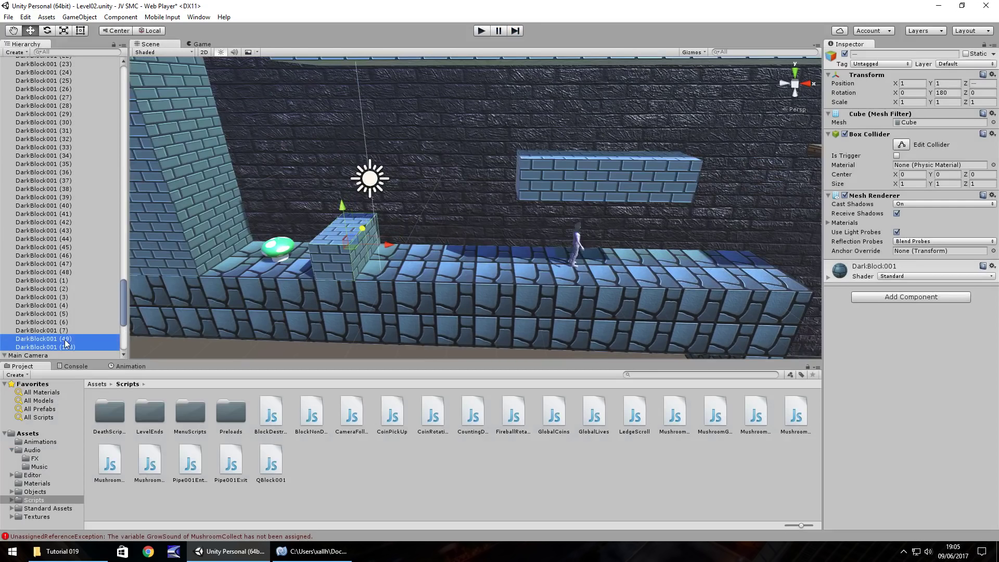
drag(390, 247, 516, 270)
click(279, 248)
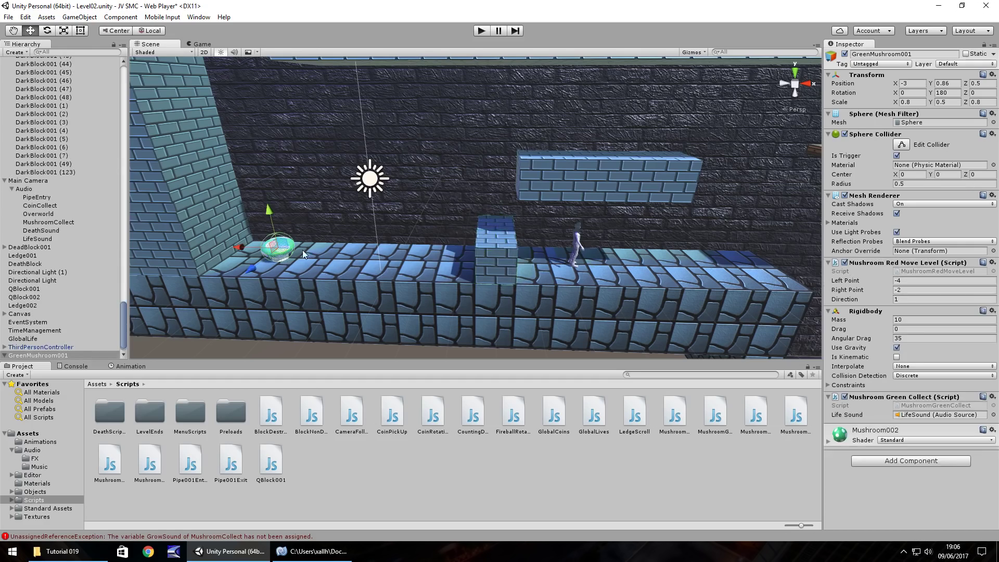
drag(241, 245, 417, 268)
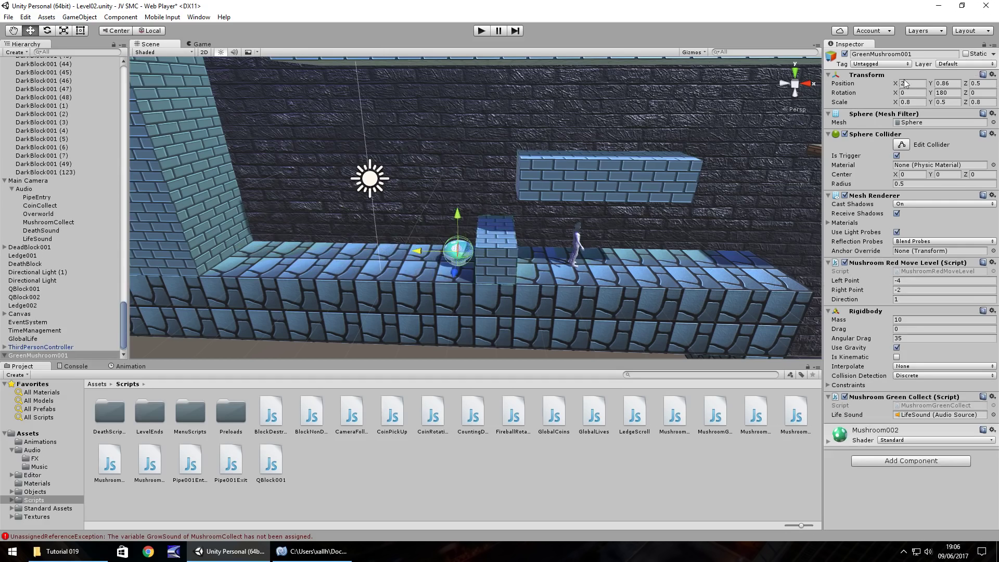
click(910, 289)
text(2)
key(Return)
drag(429, 254, 303, 252)
Step: Playtest the mushroom's new patrol range, then stop the game
click(481, 30)
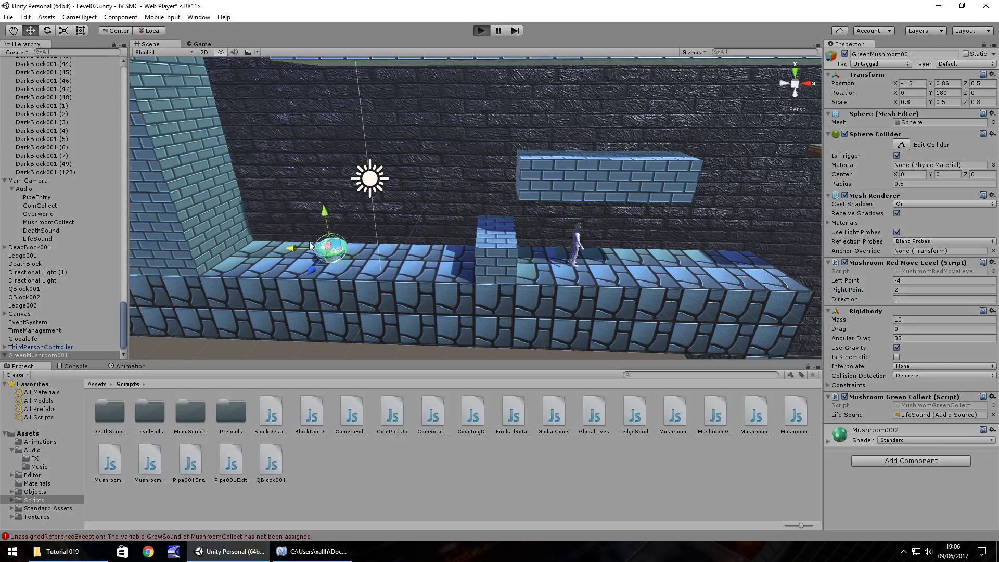
key(Left)
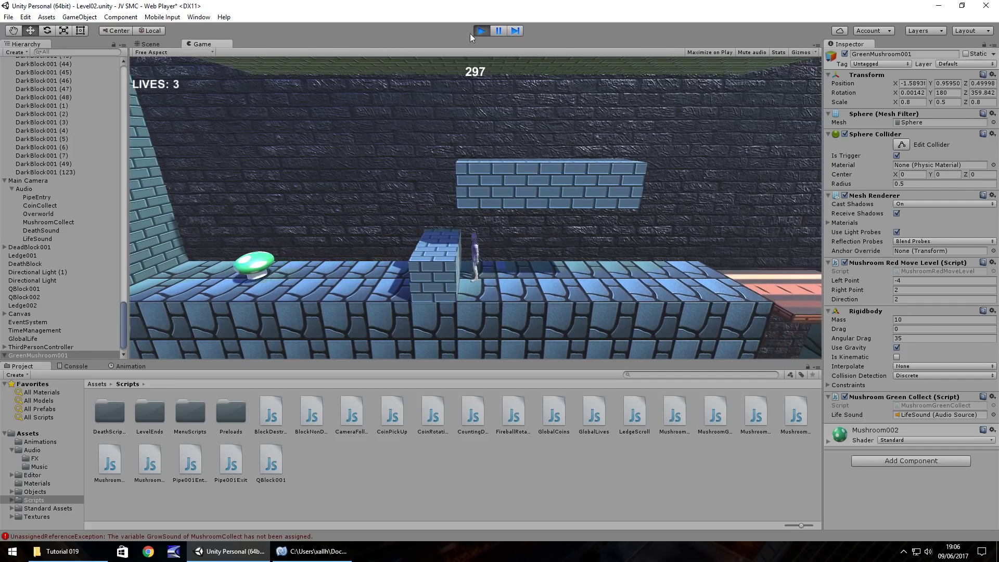
click(478, 29)
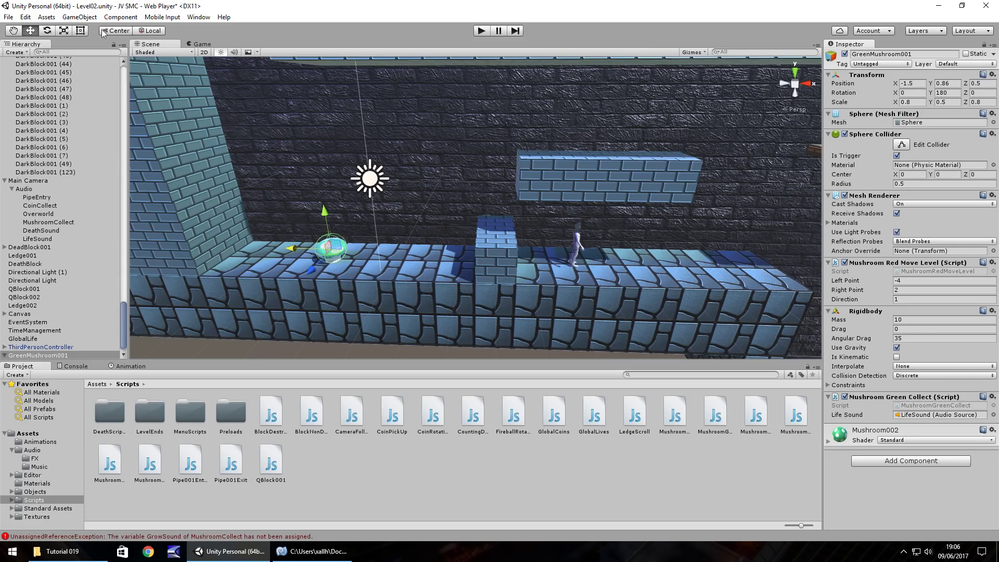
Step: Enter 'JV Unity' as Company Name and 'Mario Clone' as Product Name in Player Settings
click(28, 19)
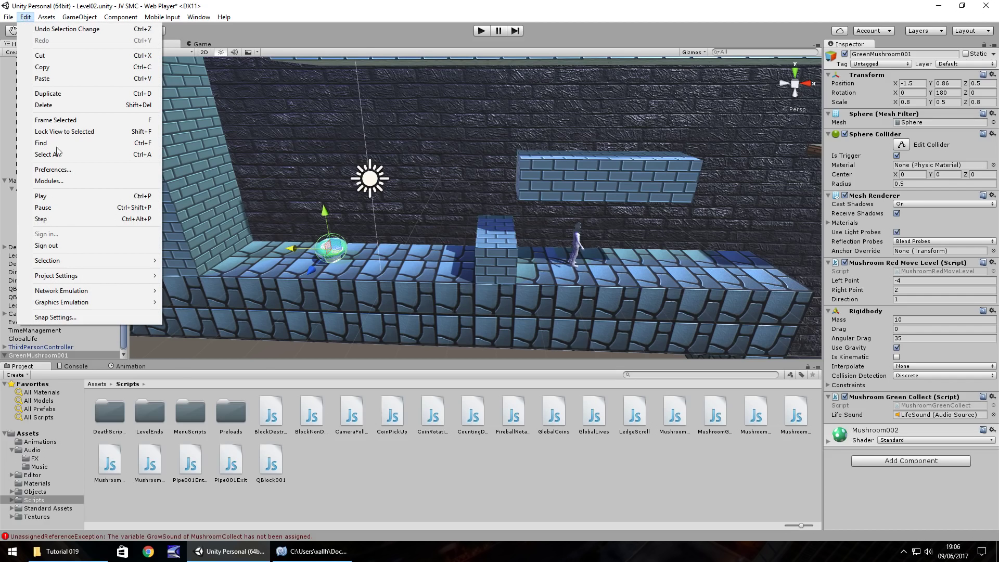
mouse_move(82, 276)
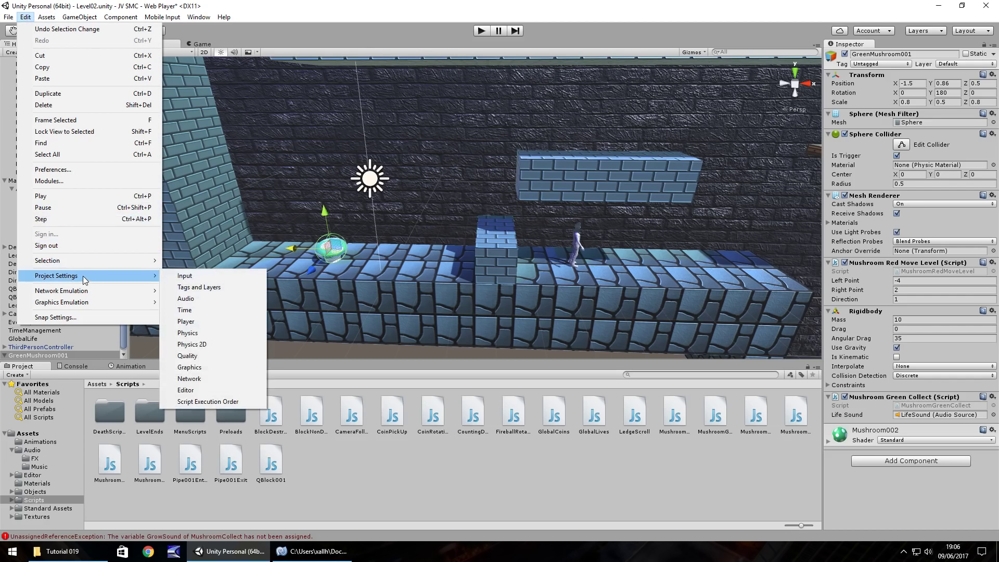
click(199, 323)
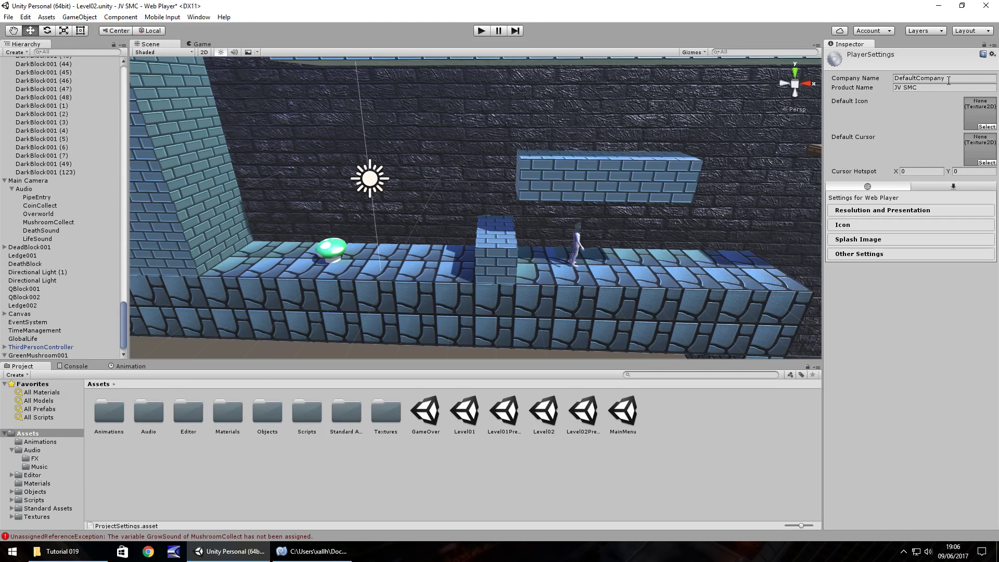
click(872, 76)
text(JV Unity)
key(Tab)
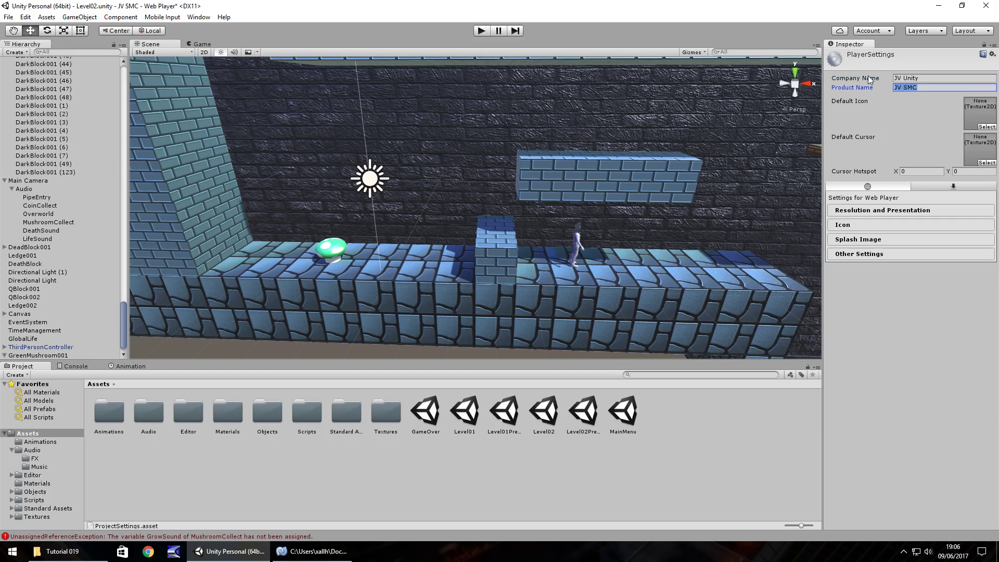
text(Mario Clone)
click(917, 298)
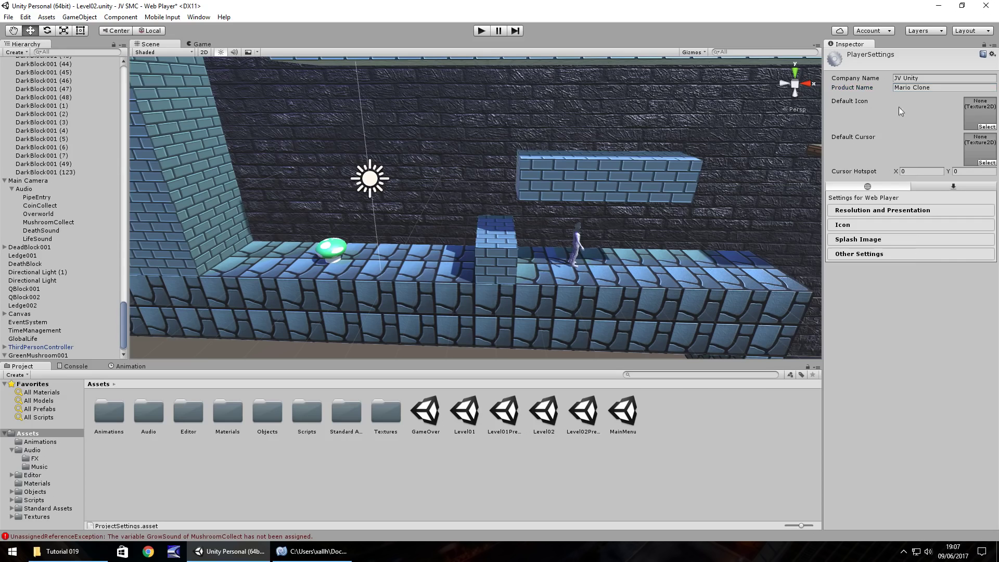
Step: Import Mario.png from the Tutorial 019 folder into Unity's Assets/Textures folder
click(82, 547)
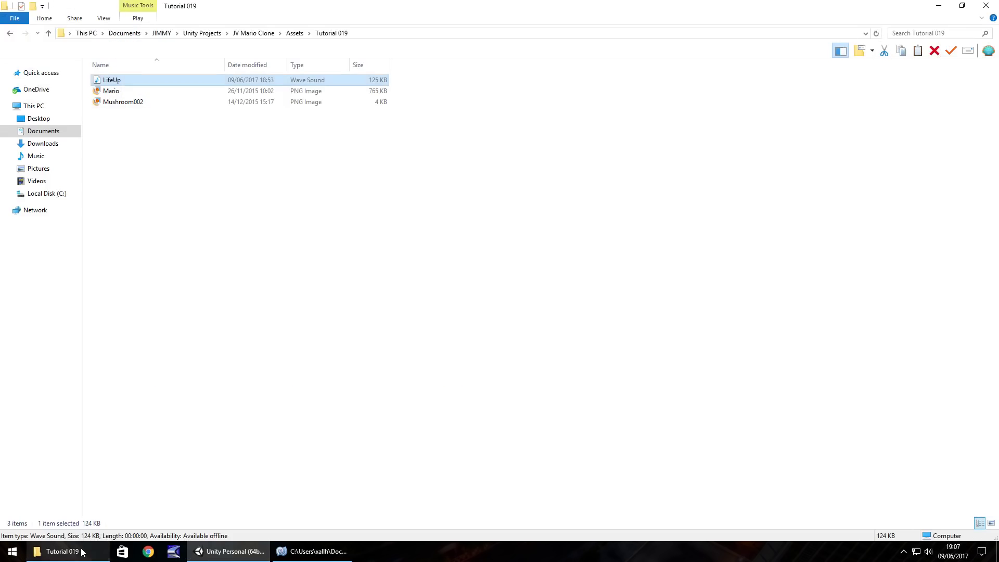
click(307, 553)
click(229, 551)
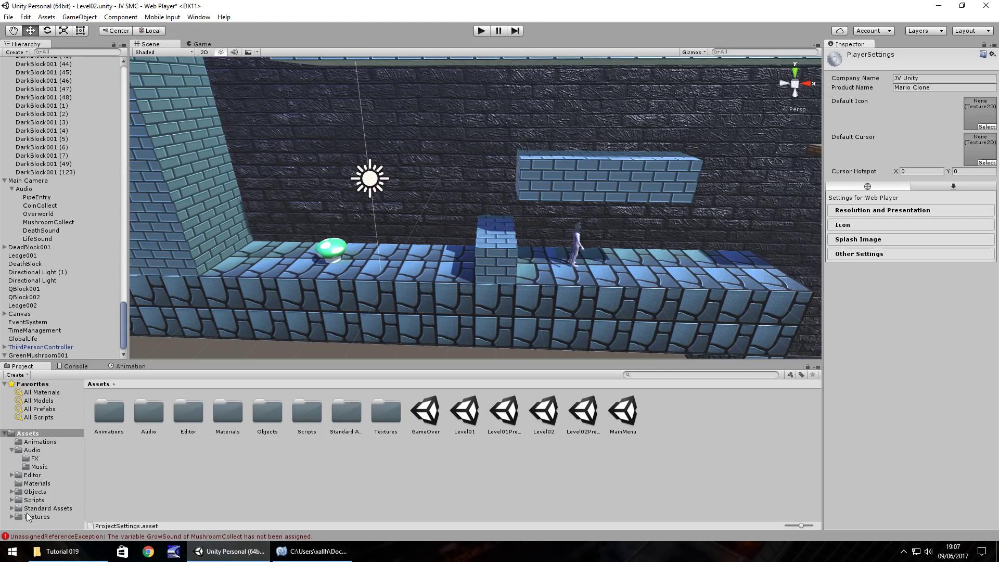
click(29, 516)
click(68, 552)
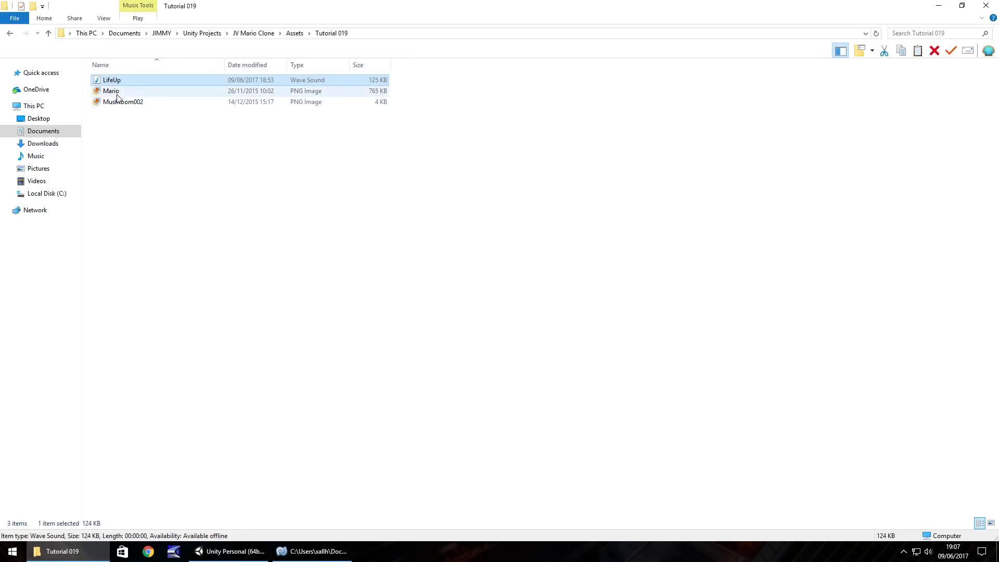
drag(117, 96, 231, 552)
click(211, 547)
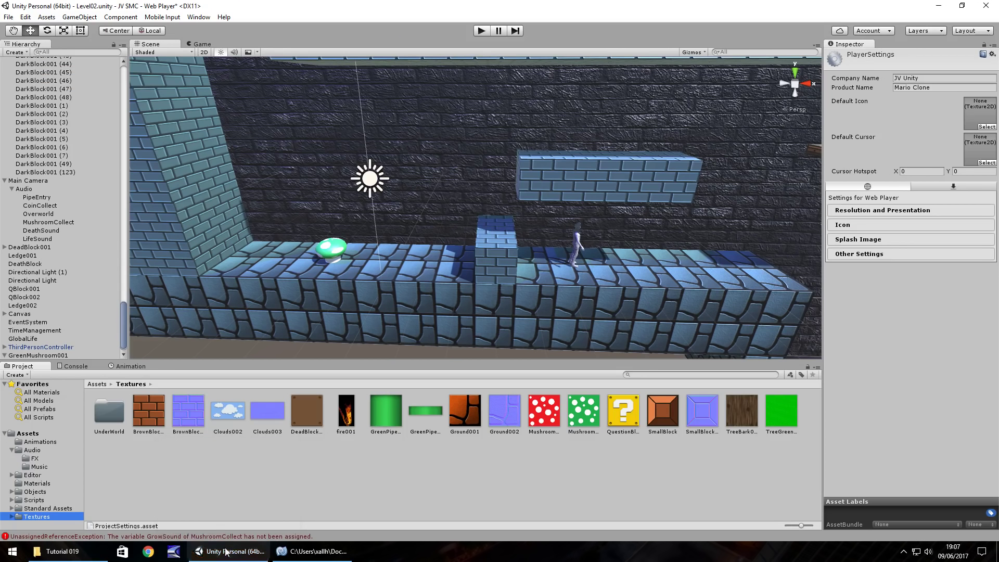
click(62, 551)
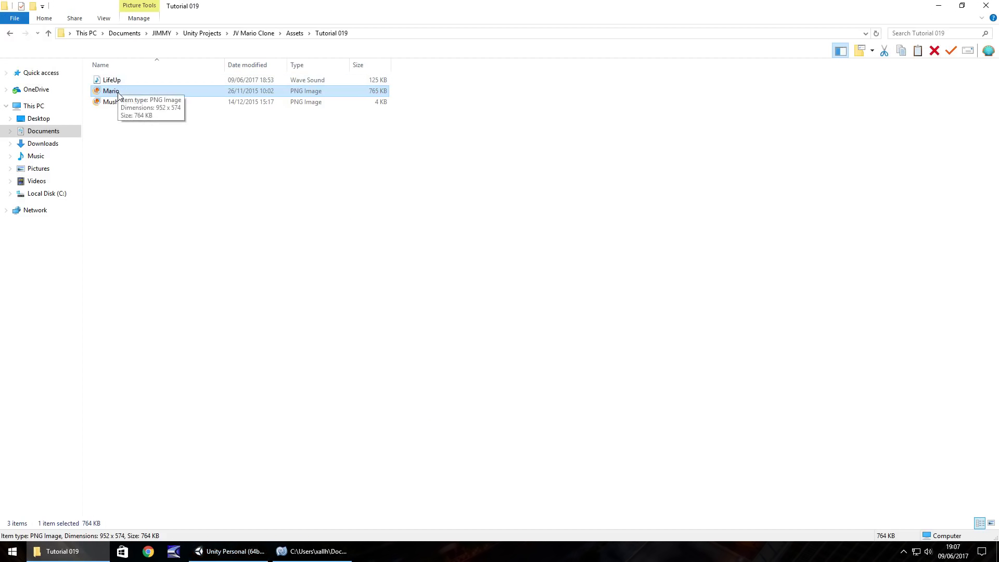
drag(118, 94, 235, 477)
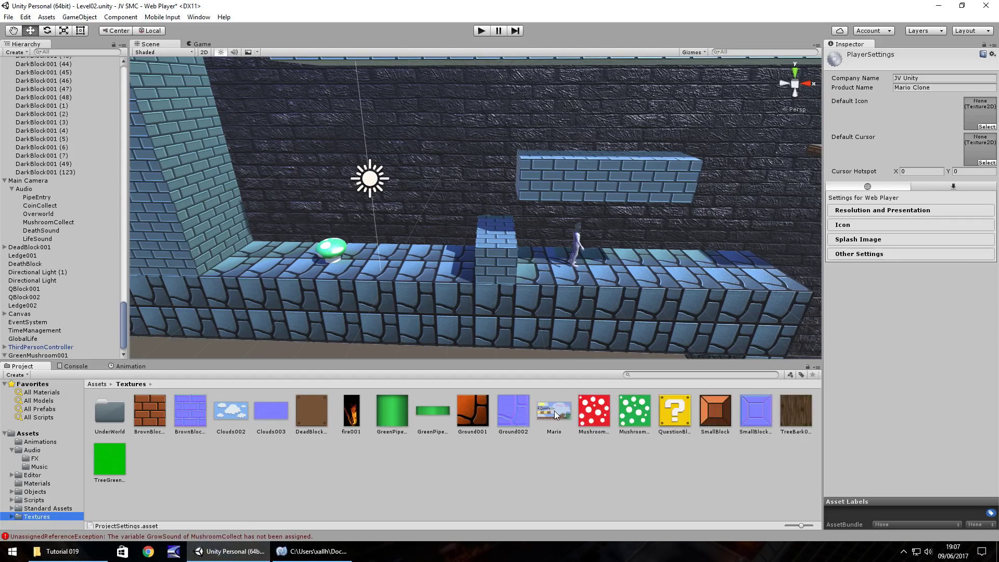
Step: Assign the Mario texture as the Default Icon and expand the Splash Image section
drag(554, 413, 980, 117)
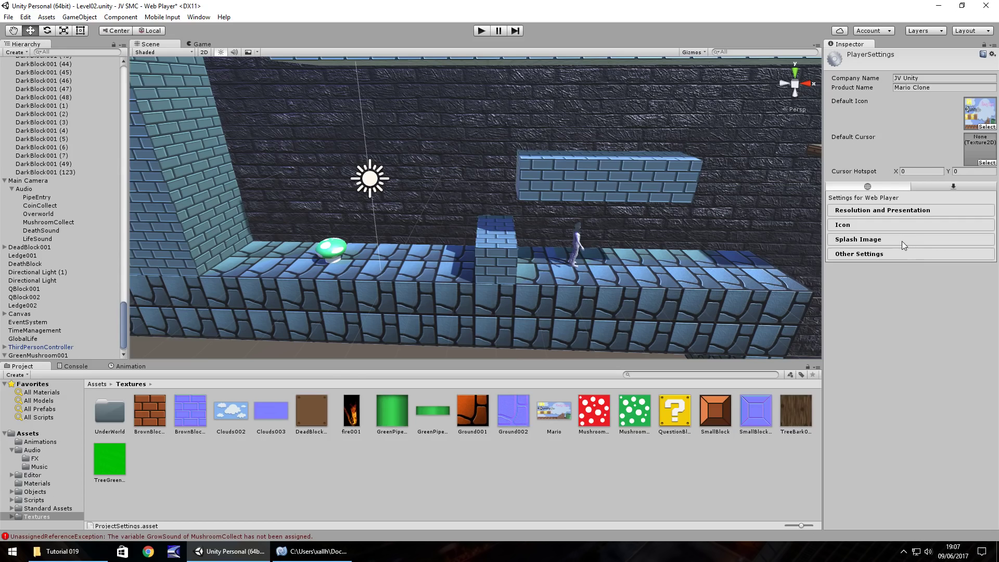
click(855, 239)
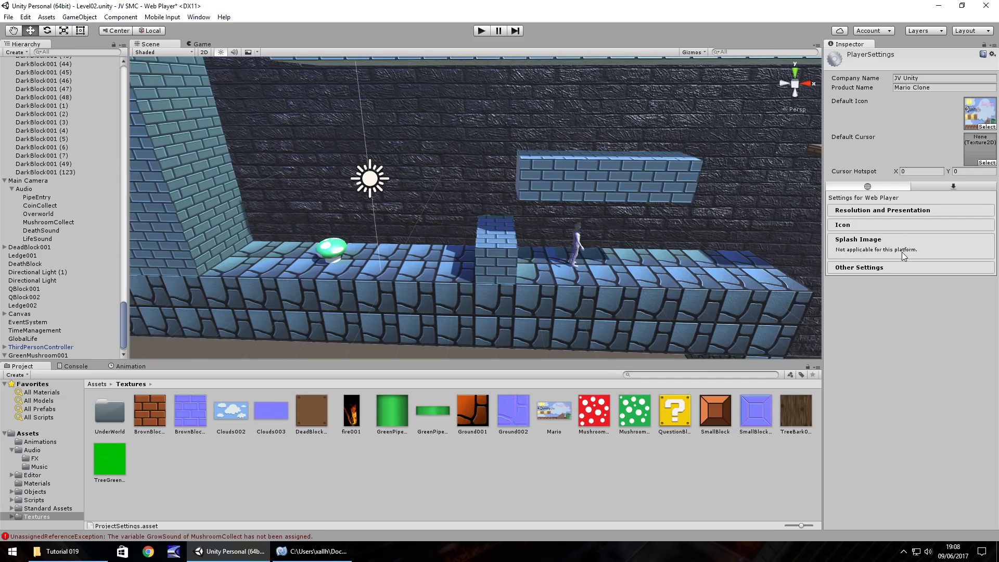
Step: Open Build Settings and browse the platforms, returning to PC, Mac & Linux Standalone
click(8, 16)
click(54, 122)
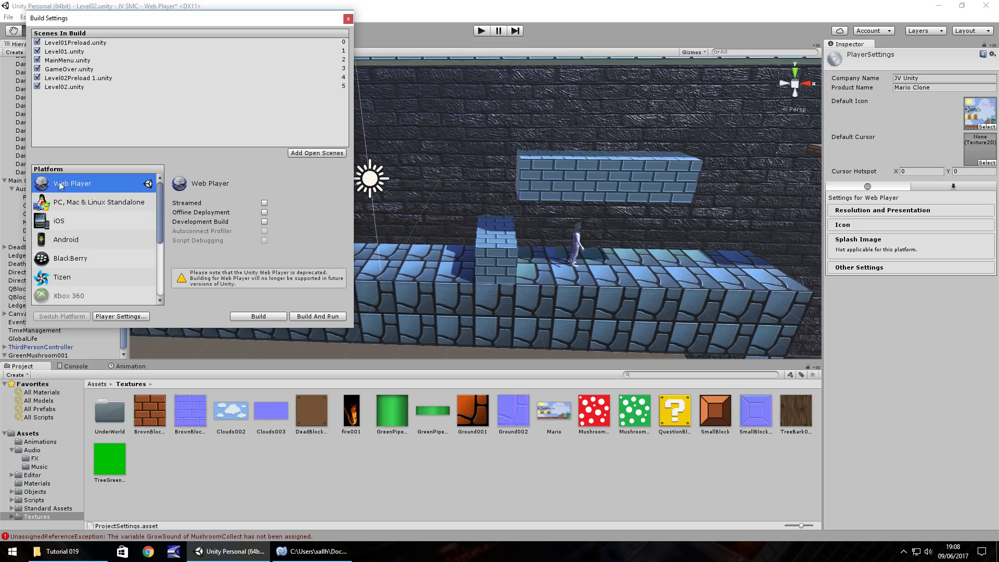
click(74, 207)
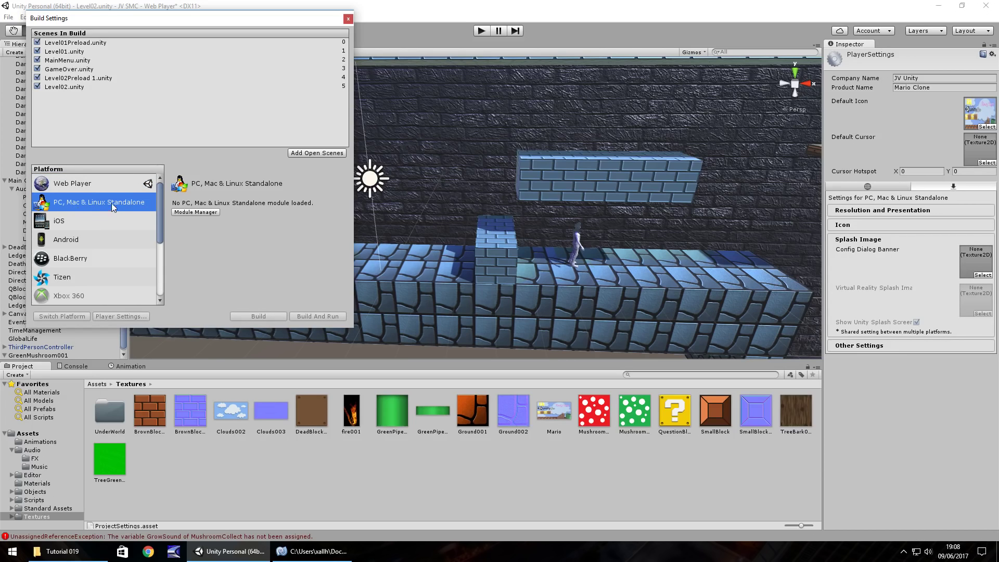
click(70, 224)
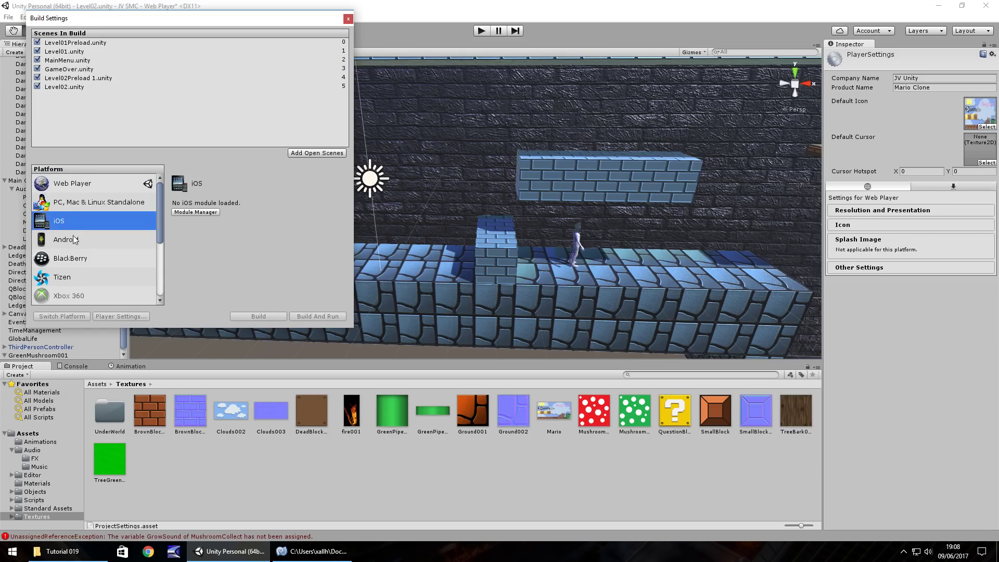
click(79, 239)
click(70, 205)
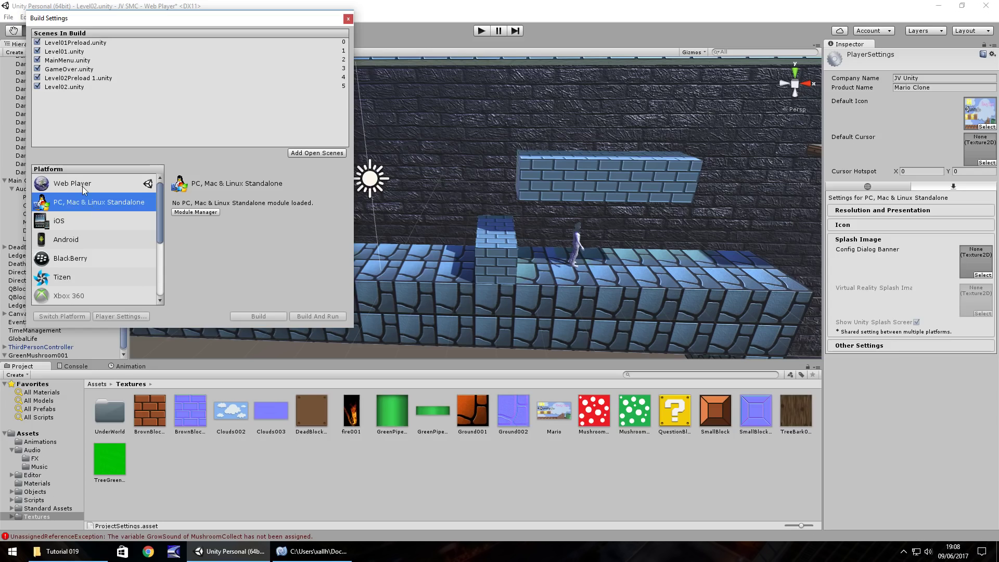
click(82, 186)
click(86, 204)
Step: Check the Module Manager, reselect PC, Mac & Linux Standalone, and close Build Settings
click(202, 212)
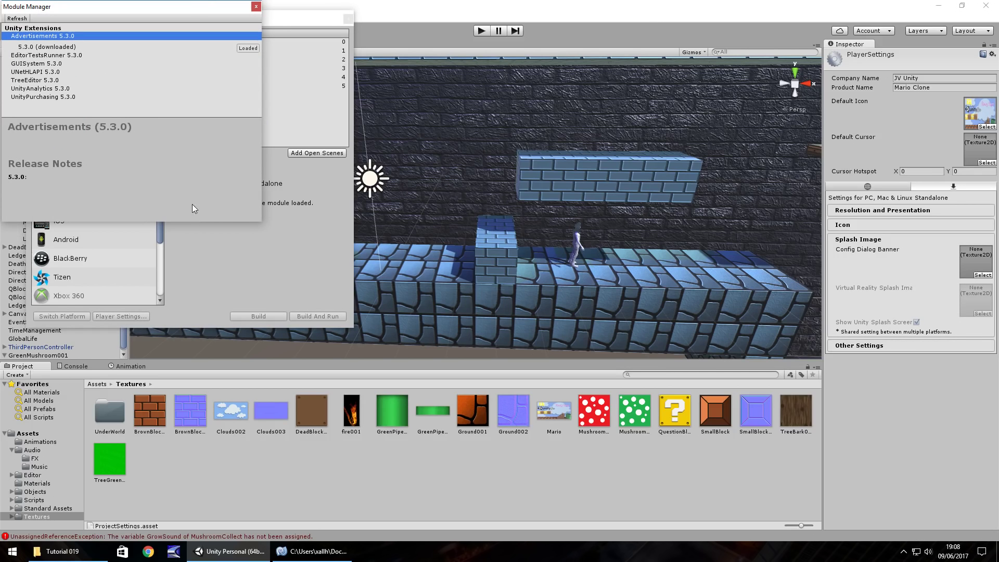
click(45, 38)
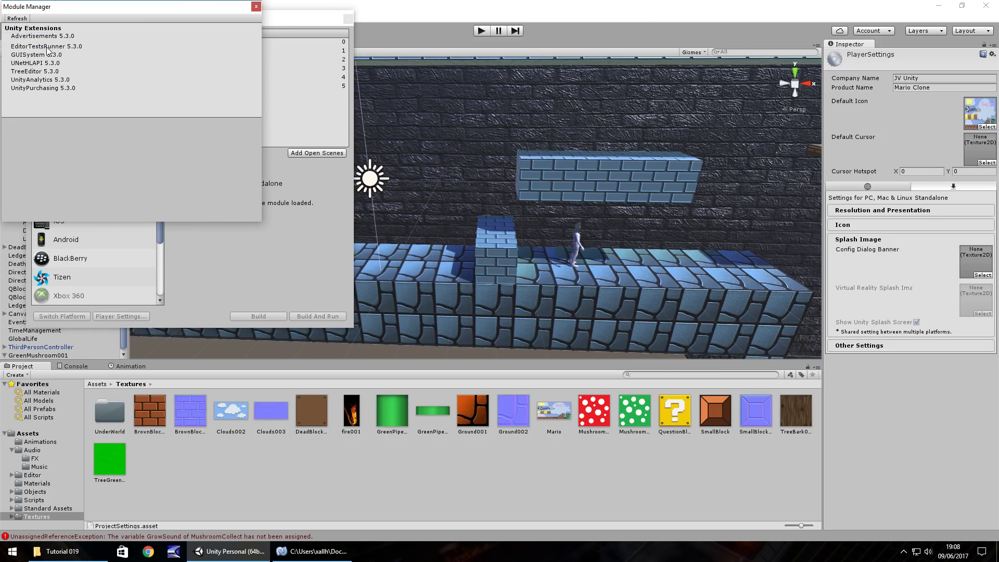
click(256, 6)
click(75, 224)
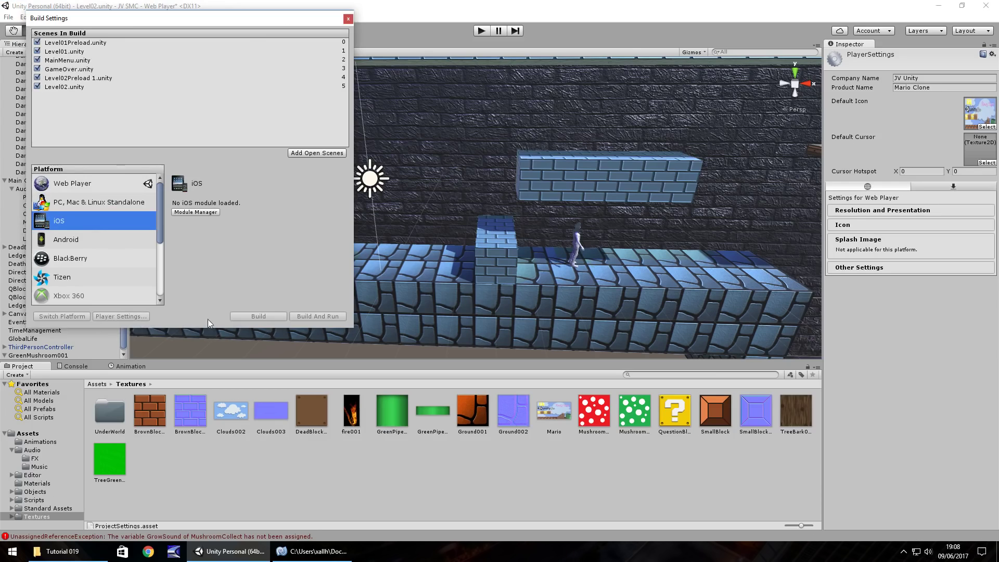
click(86, 202)
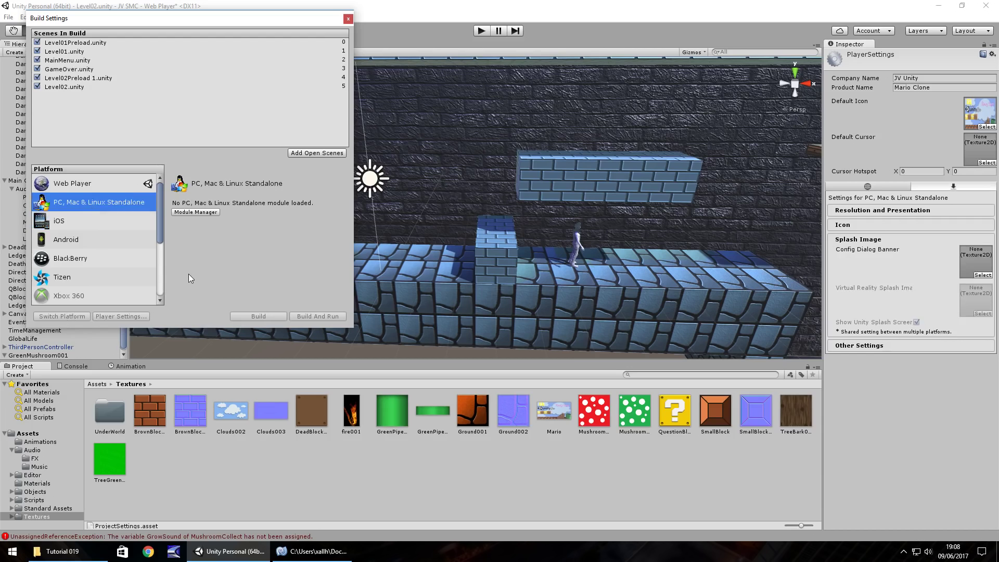
click(346, 18)
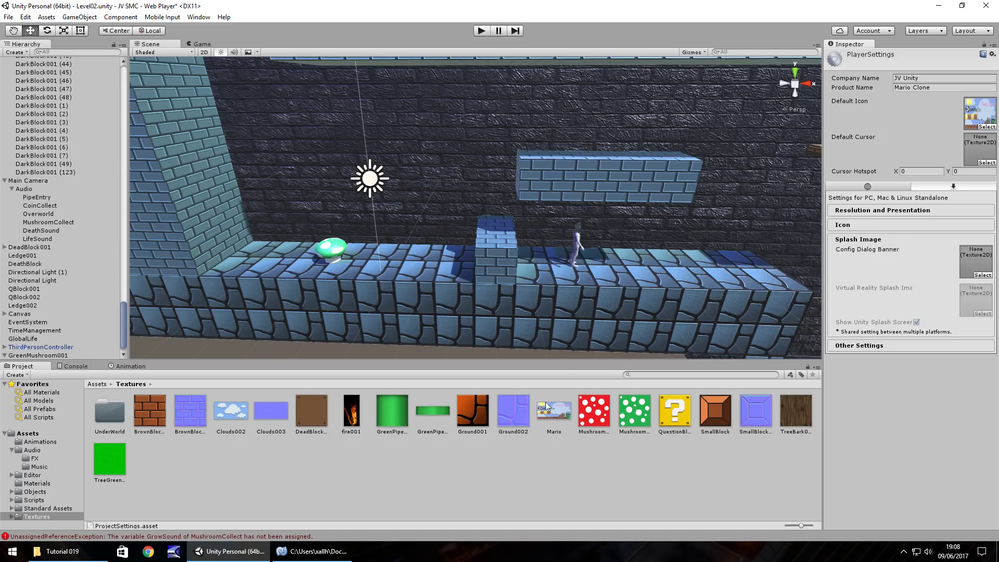
Step: Use the Mario texture as the Standalone Config Dialog Banner, then check the Web Player and Standalone tabs
drag(557, 417, 976, 260)
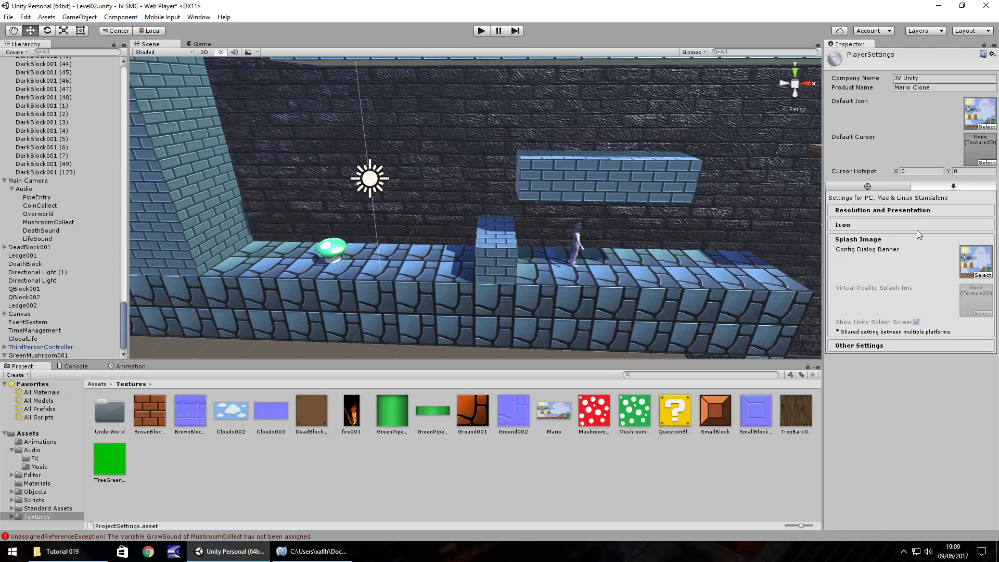
click(881, 186)
click(941, 188)
Step: Show the Quality settings in the Inspector, with levels Fastest through Fantastic
click(25, 17)
mouse_move(89, 274)
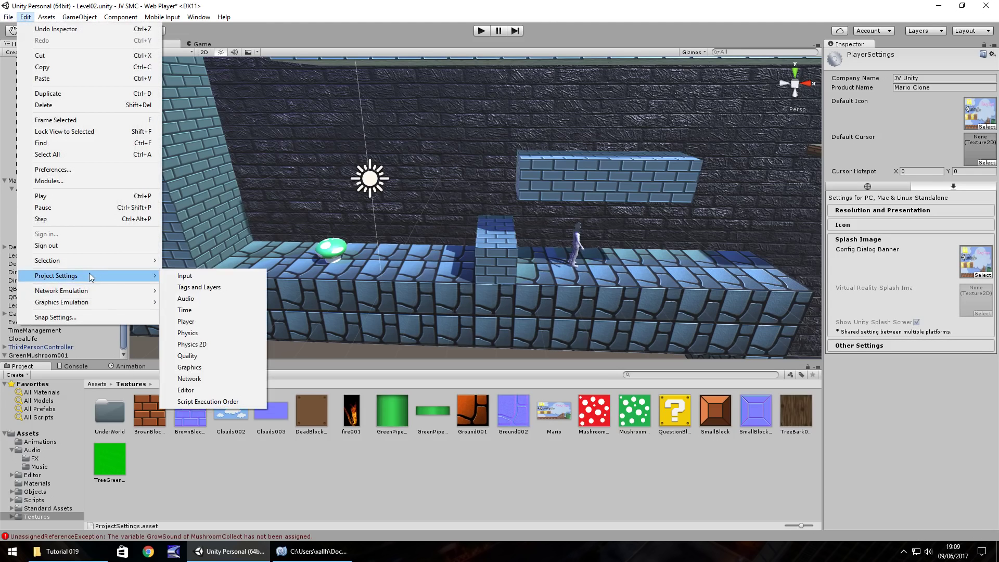
click(196, 358)
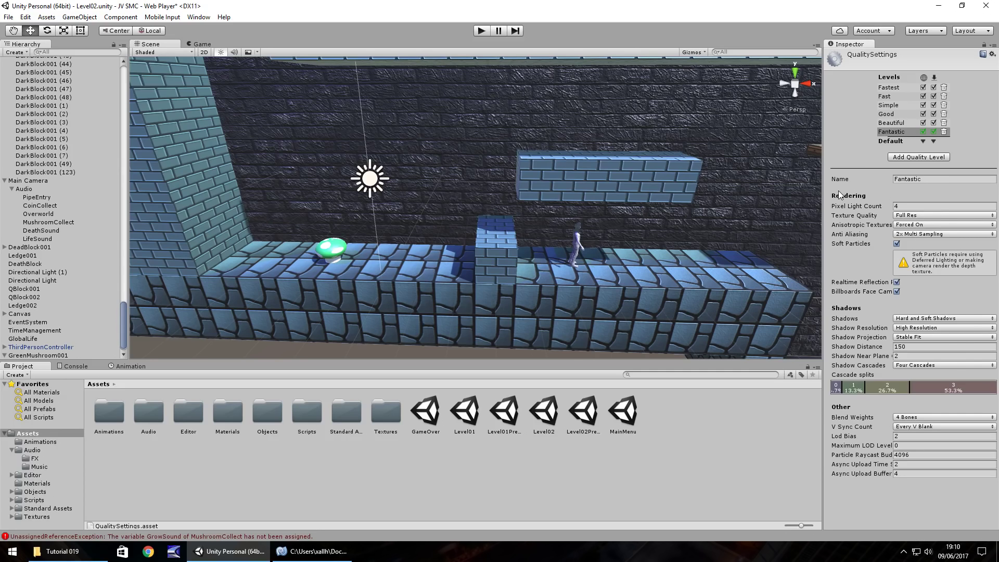
Step: Show the project's Graphics settings in the Inspector
click(22, 18)
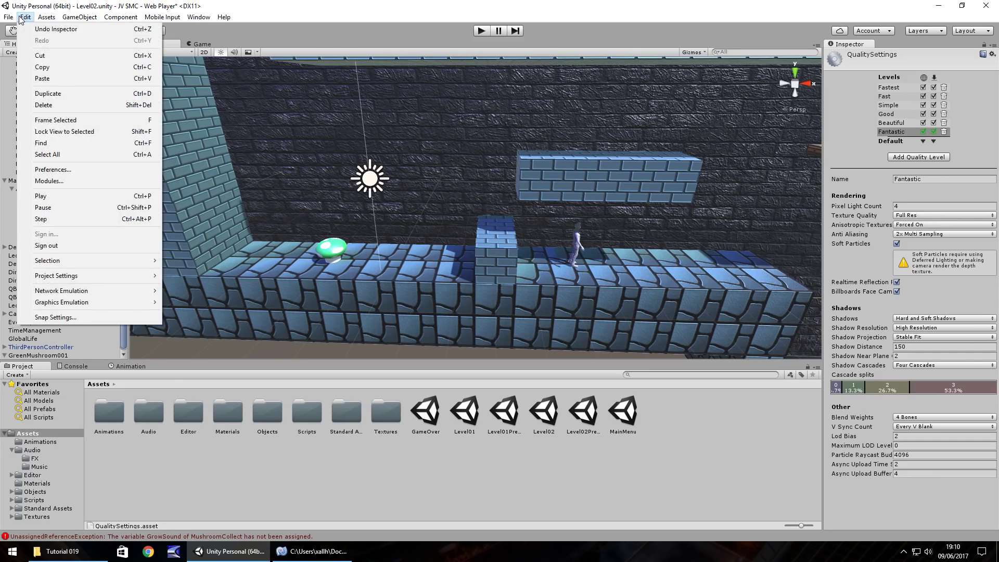
mouse_move(73, 276)
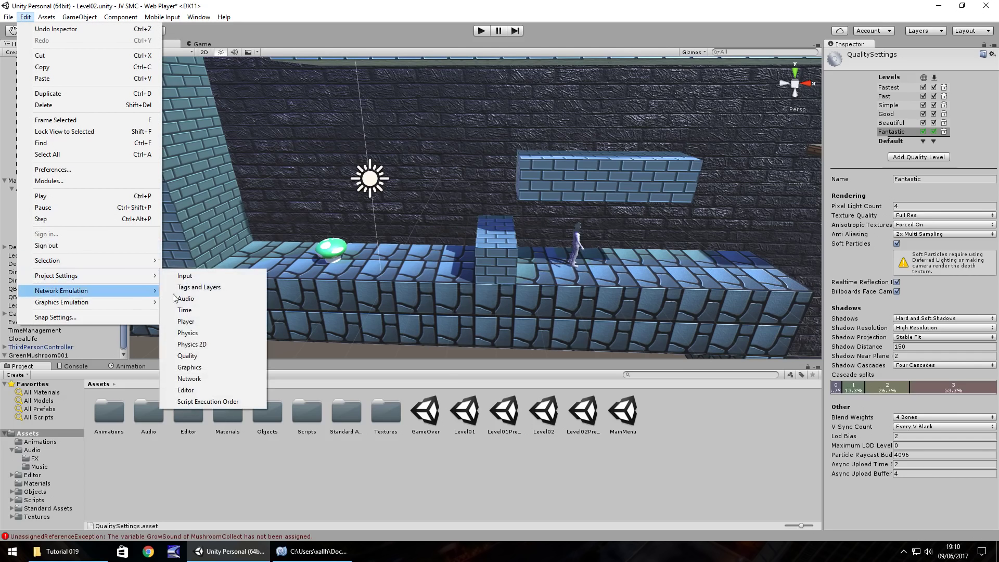
click(205, 367)
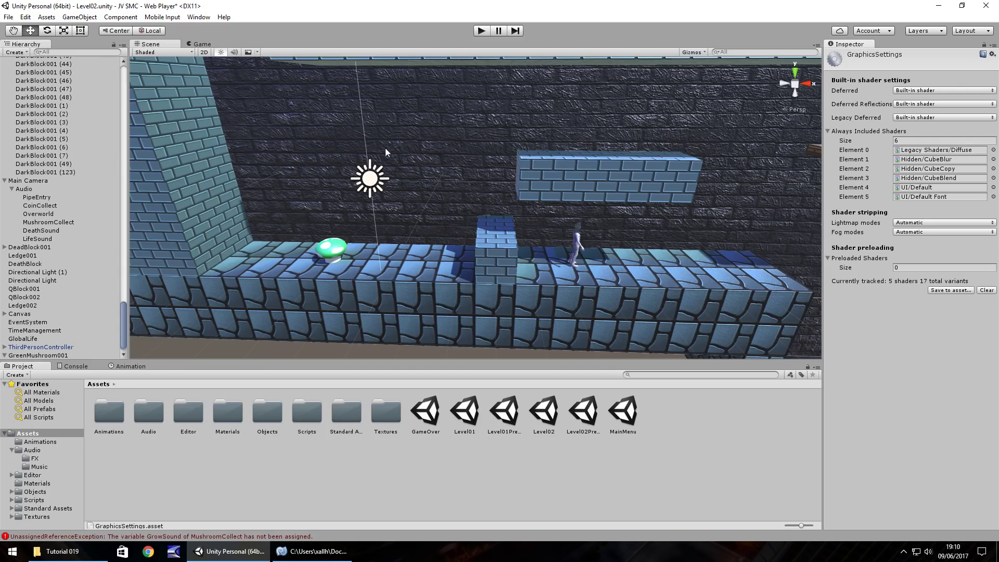
Step: Show the Time settings: Fixed Timestep 0.02, Maximum Allowed Timestep 0.3333333, Time Scale 1
click(26, 17)
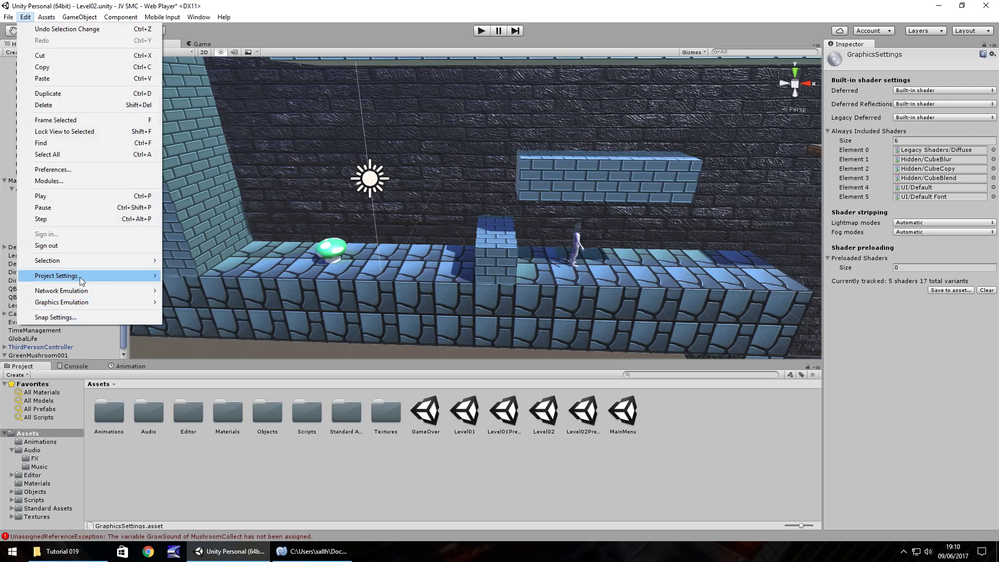
mouse_move(80, 276)
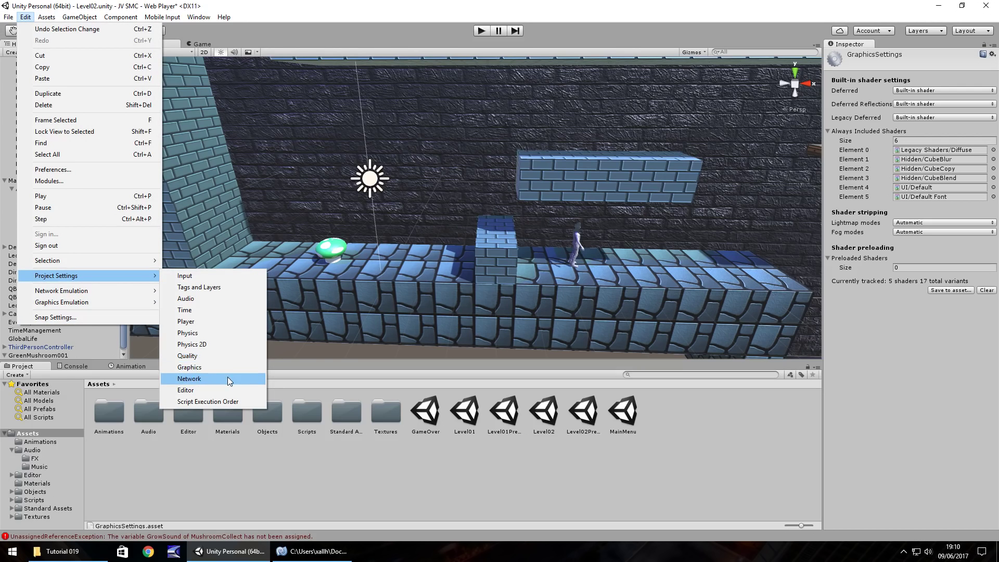
click(187, 310)
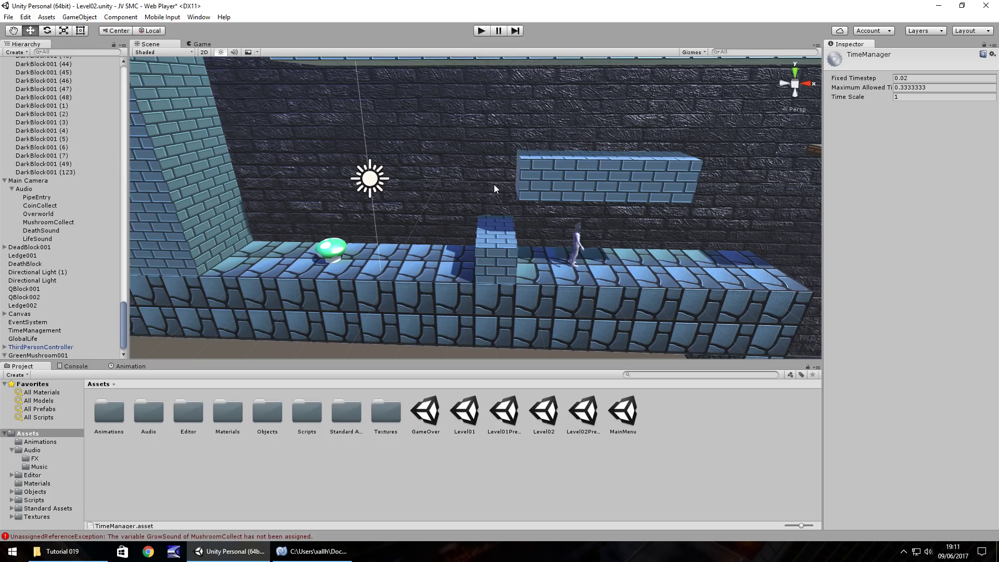
click(710, 467)
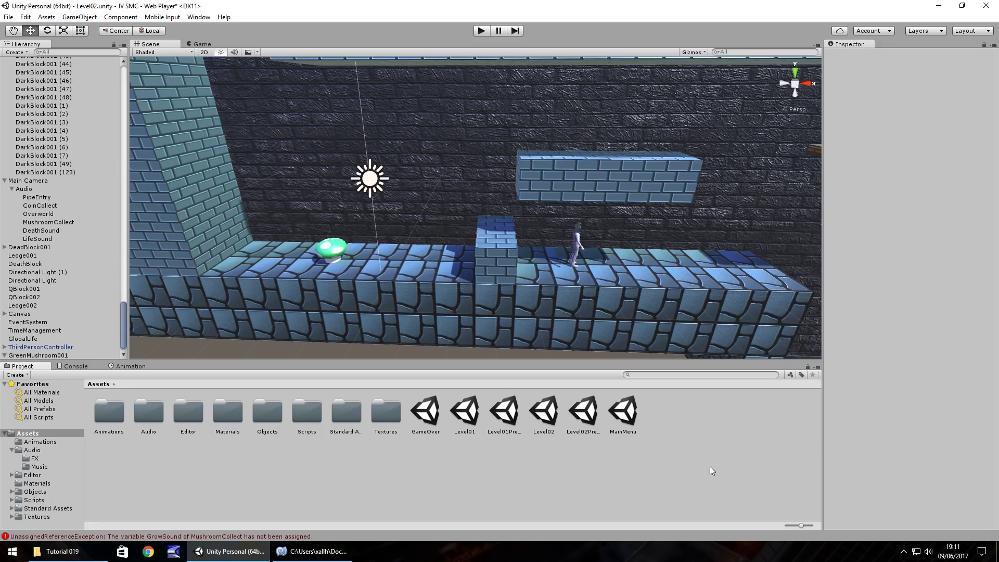